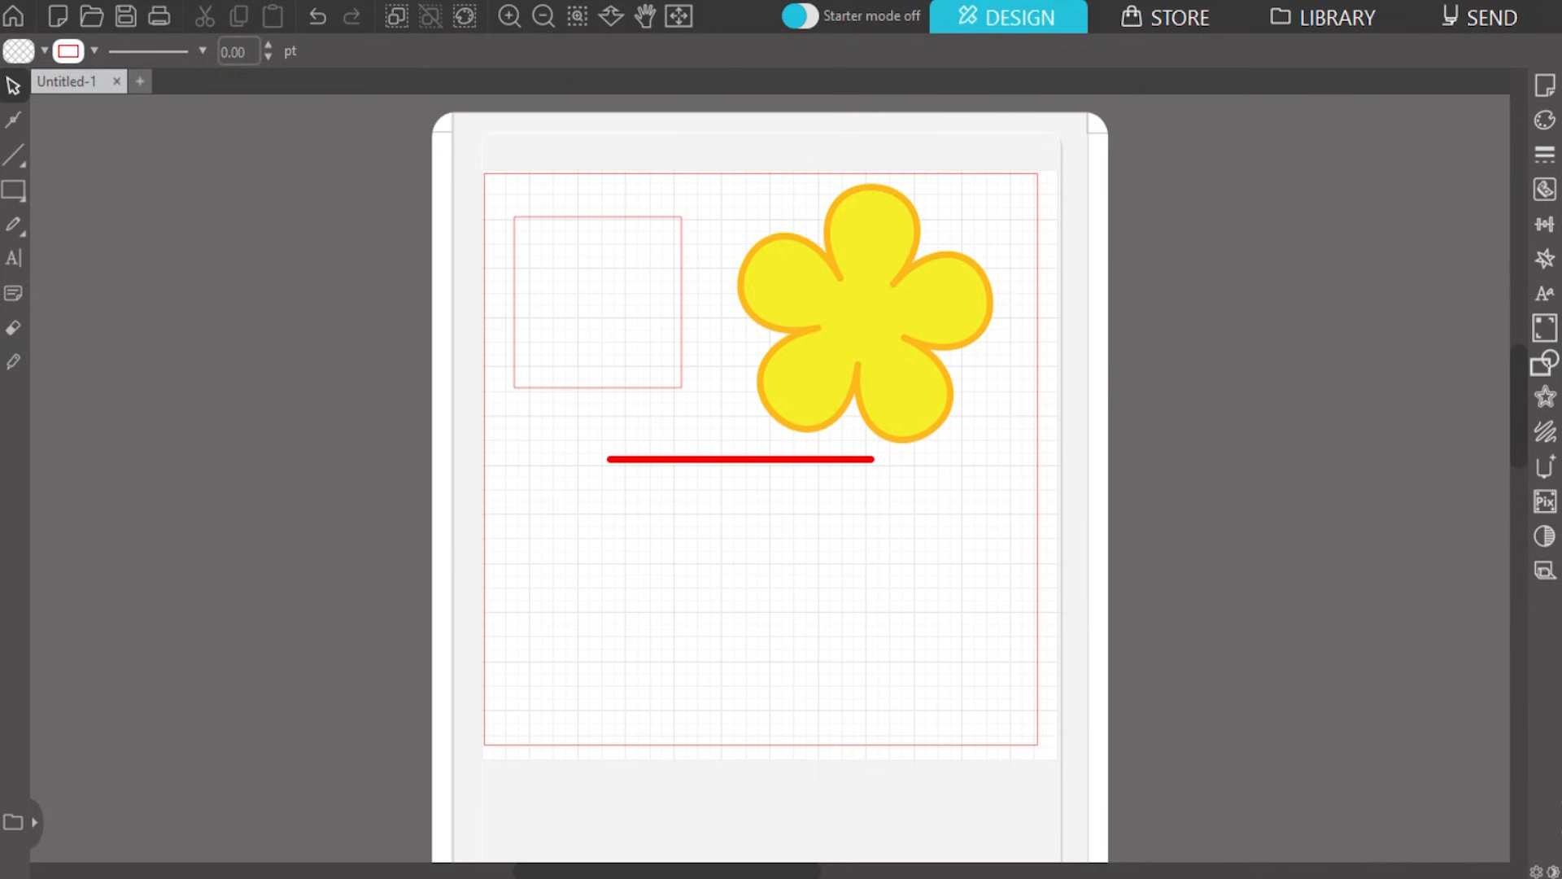
# Examine the Line Style settings, including the line colour options and the list of available line styles
pyautogui.click(1545, 159)
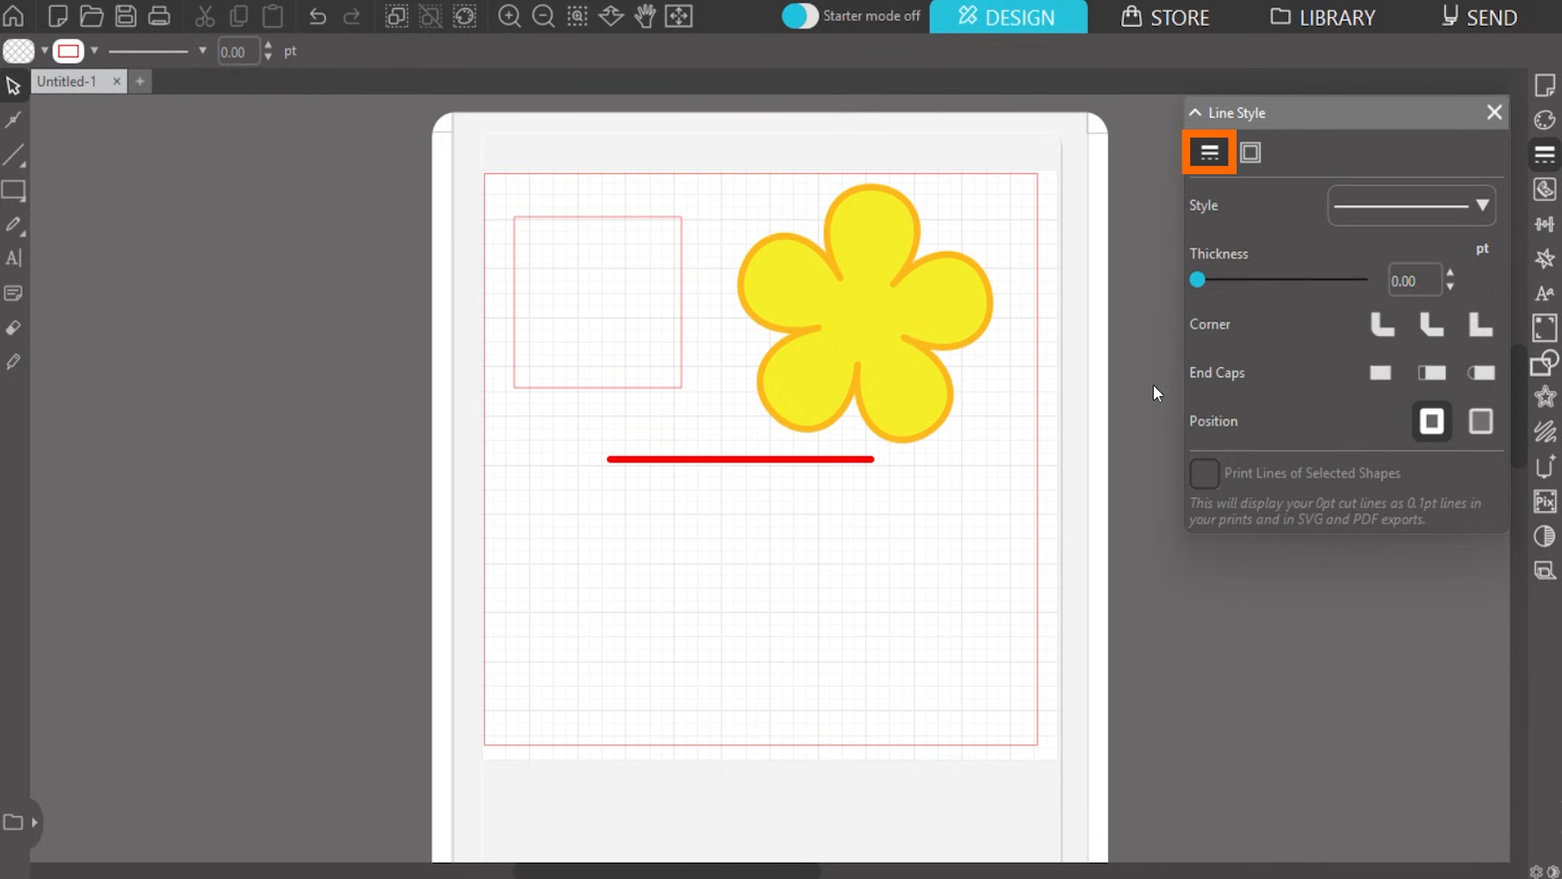
pyautogui.click(1266, 150)
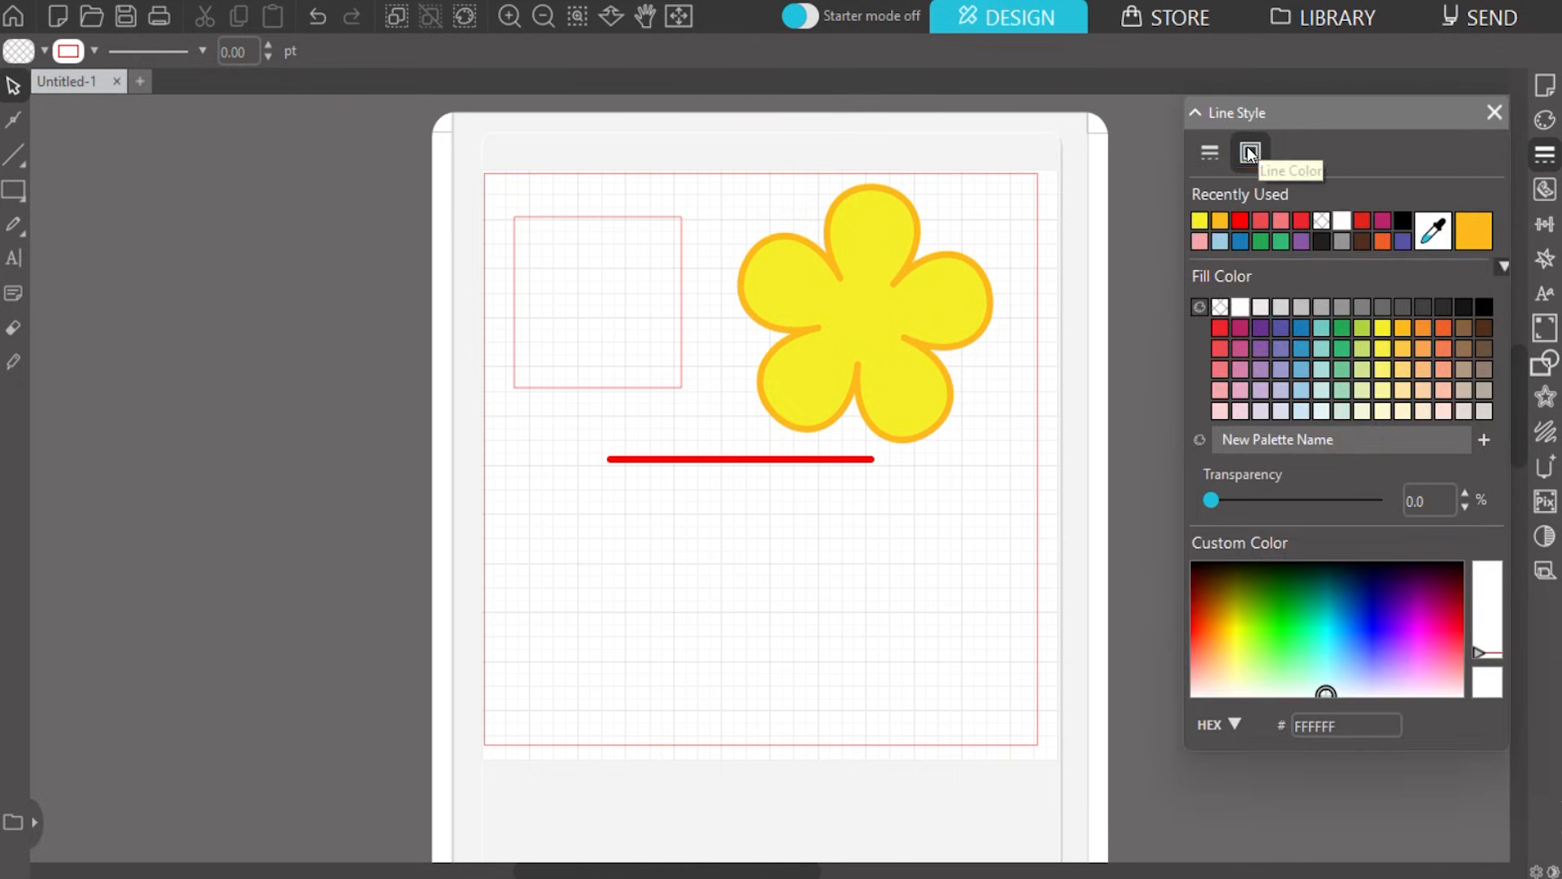
pyautogui.click(1211, 153)
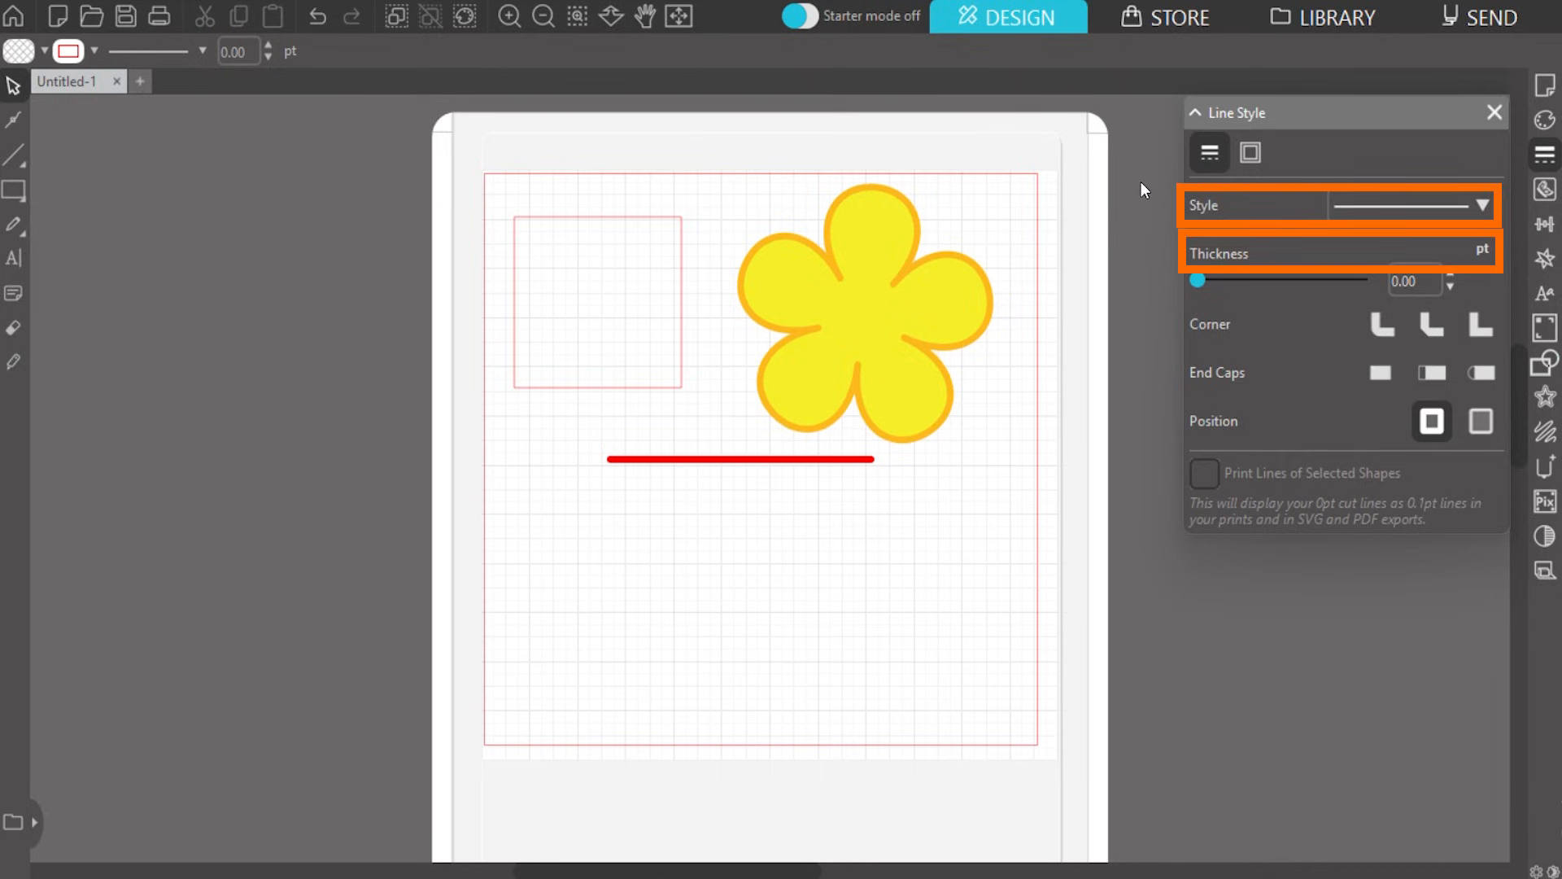
pyautogui.click(1369, 208)
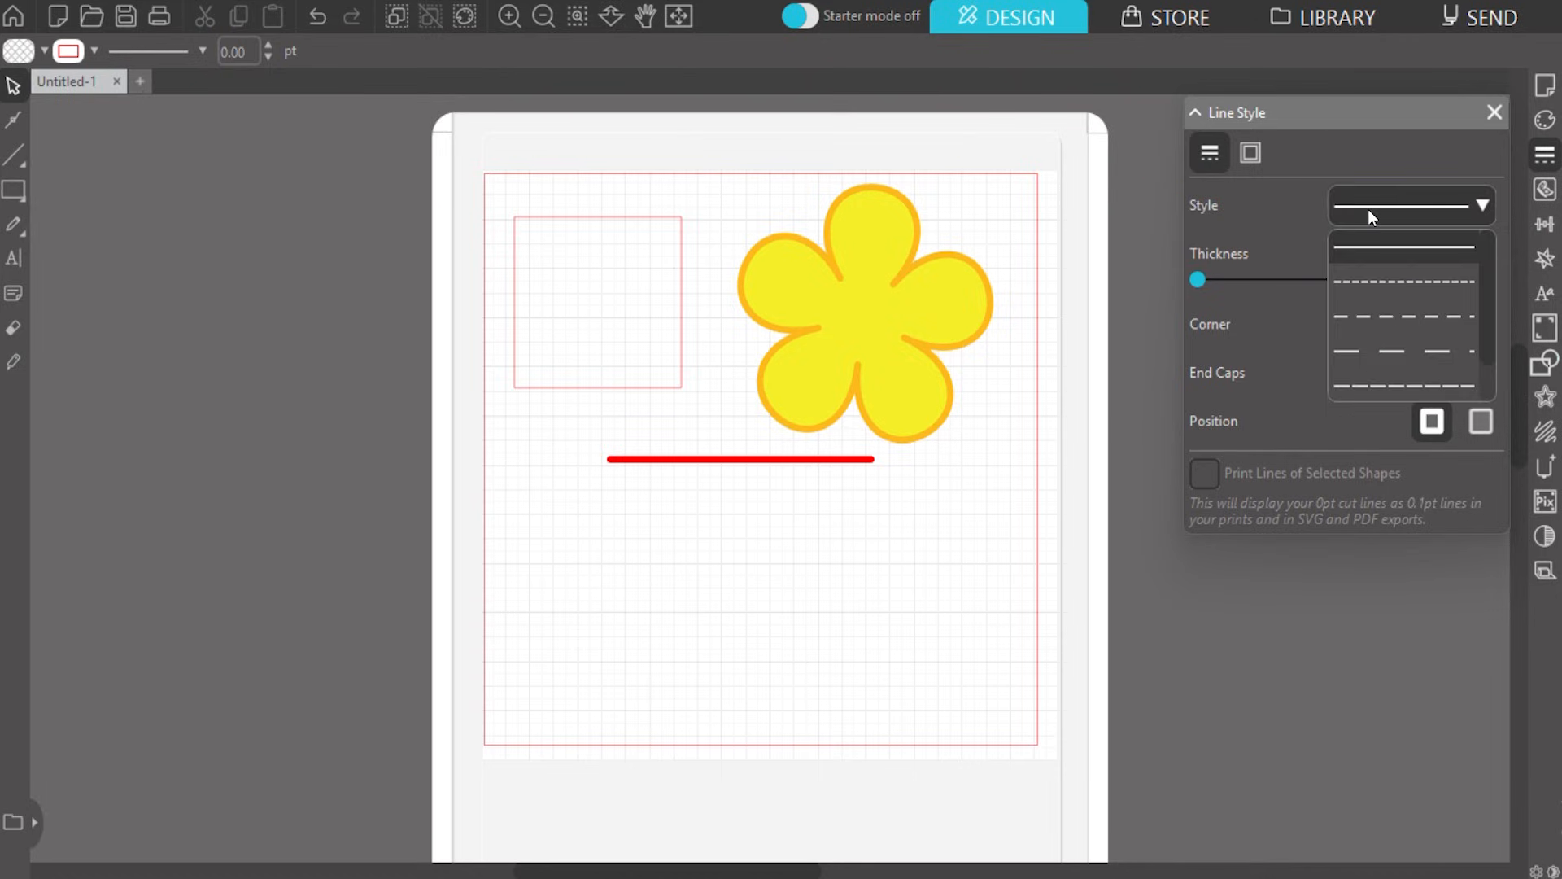
pyautogui.moveTo(1487, 268)
pyautogui.mouseDown()
pyautogui.moveTo(1488, 312)
pyautogui.moveTo(1483, 257)
pyautogui.mouseUp()
pyautogui.click(1449, 198)
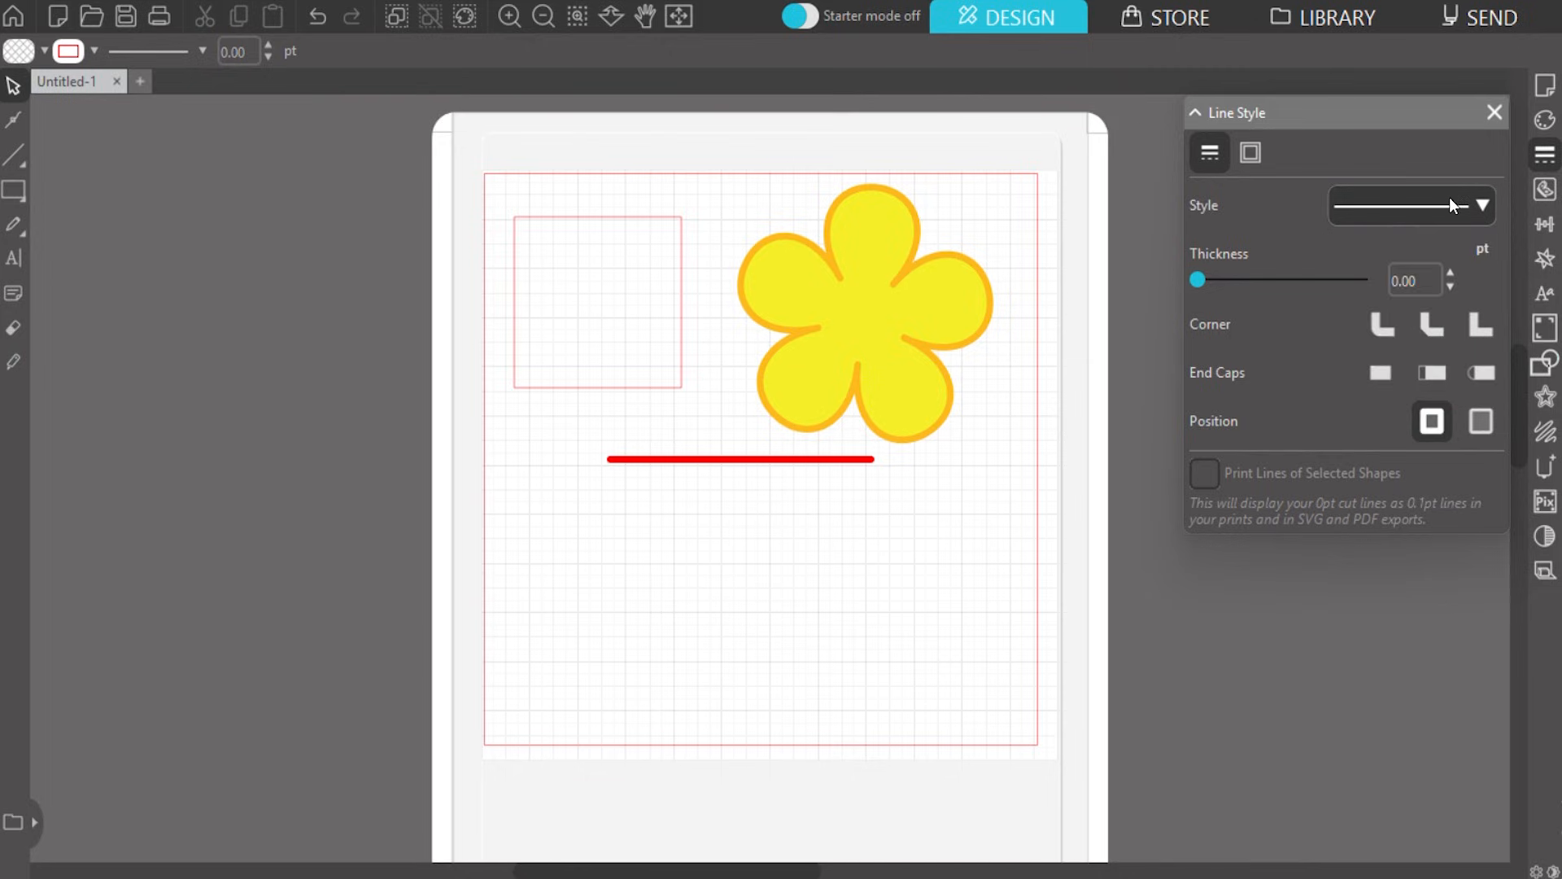
# Try a dashed and a dash-dot line style on the square's outline
pyautogui.click(681, 300)
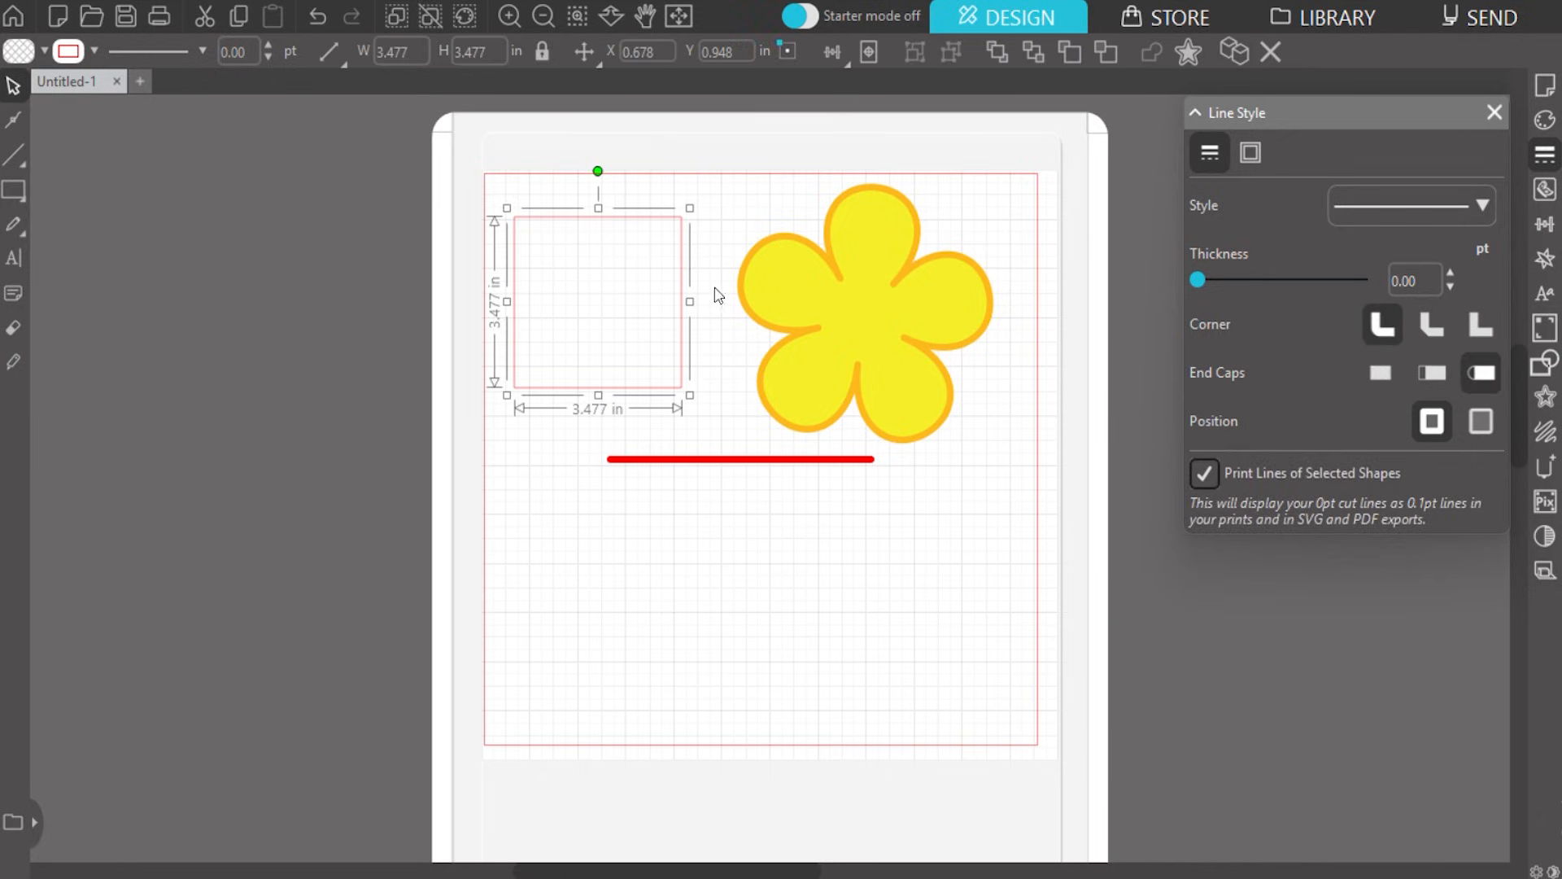
pyautogui.click(1367, 205)
pyautogui.click(1424, 309)
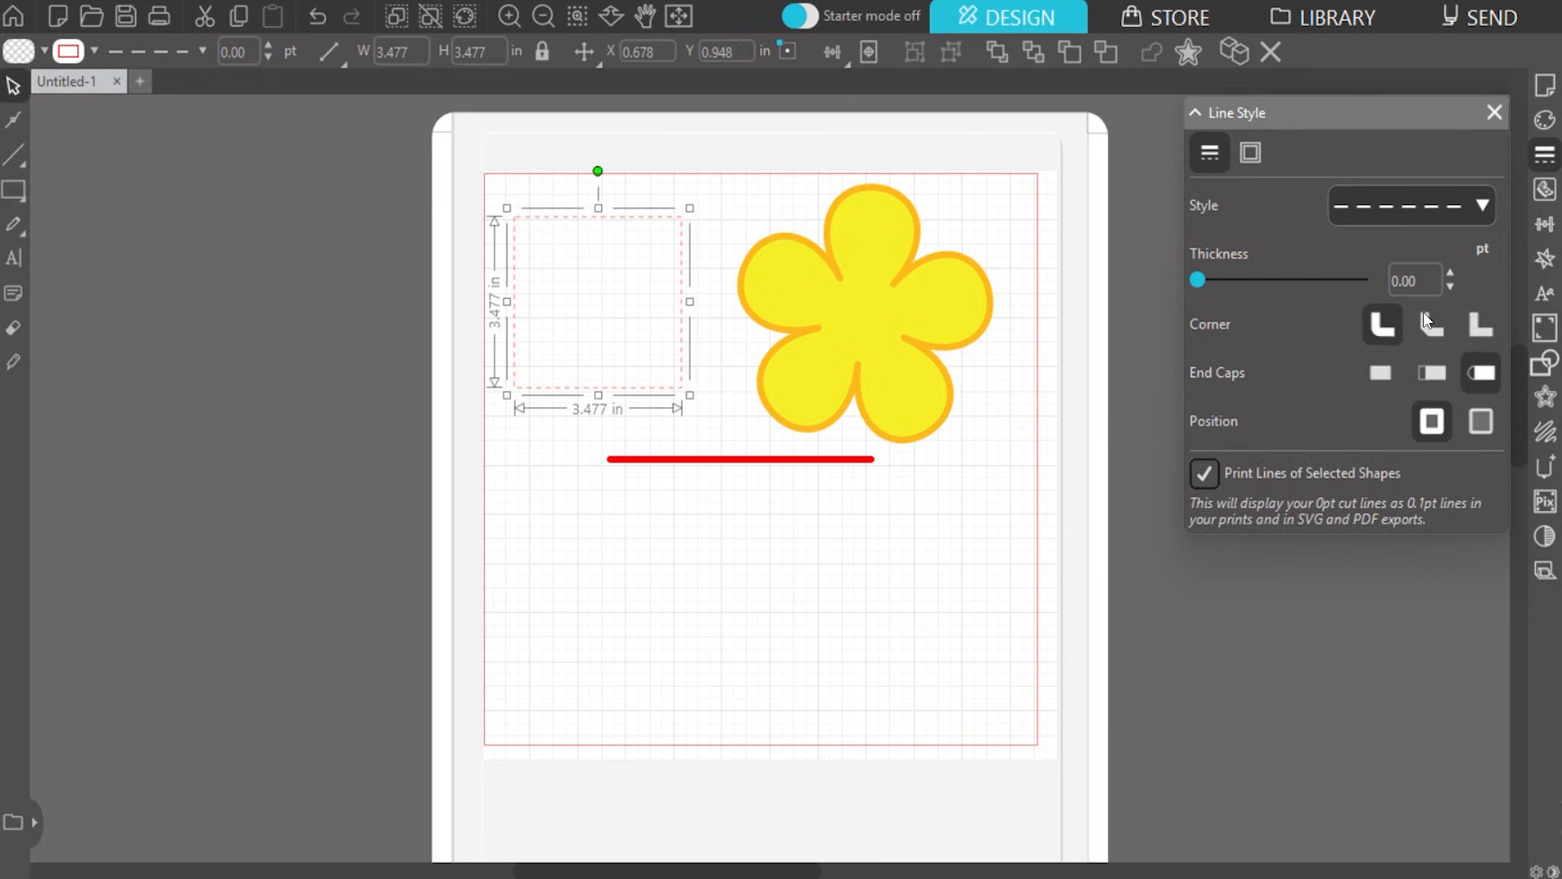
pyautogui.click(1362, 210)
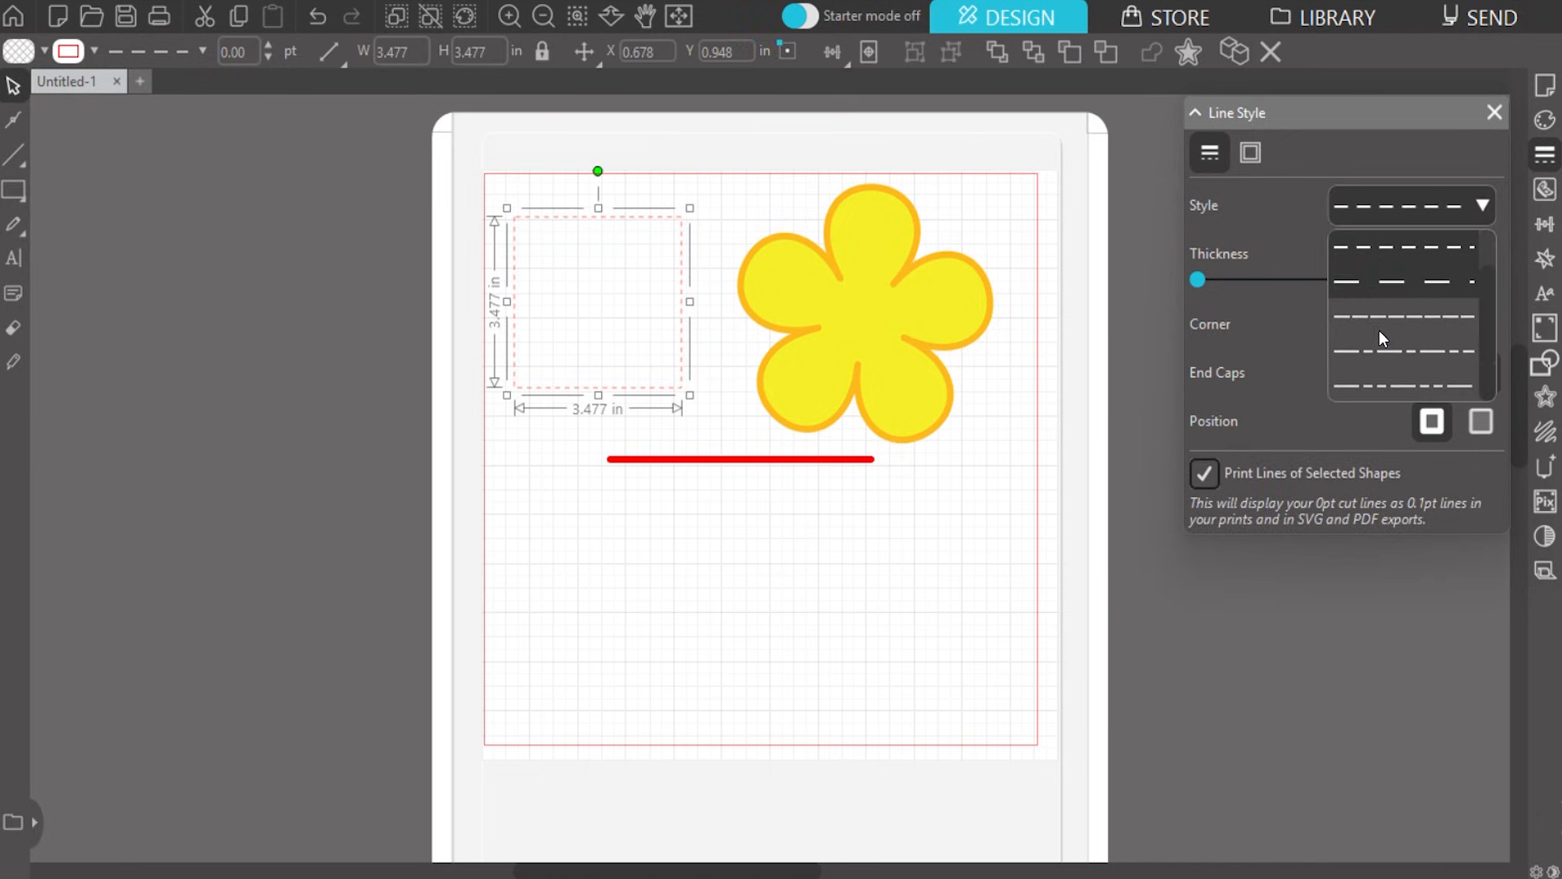
pyautogui.click(1378, 337)
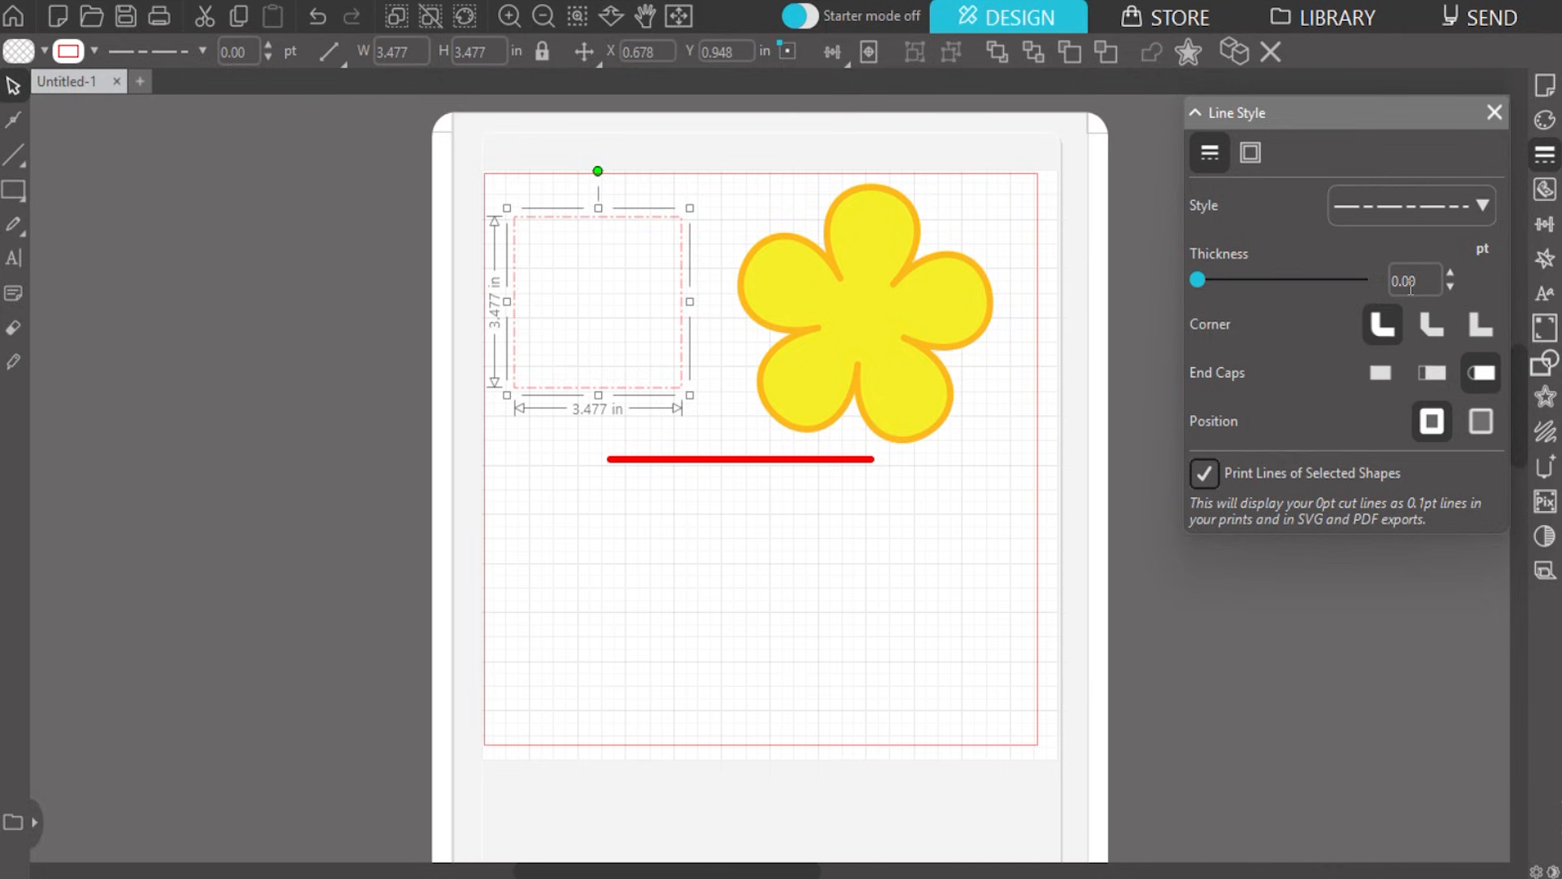
# Set the square's line thickness to 5 pt
pyautogui.click(1451, 275)
pyautogui.click(1452, 271)
pyautogui.click(1452, 271)
pyautogui.click(1451, 271)
pyautogui.click(1452, 271)
pyautogui.click(1451, 271)
pyautogui.moveTo(1421, 281); pyautogui.dragTo(1369, 286)
pyautogui.write('5')
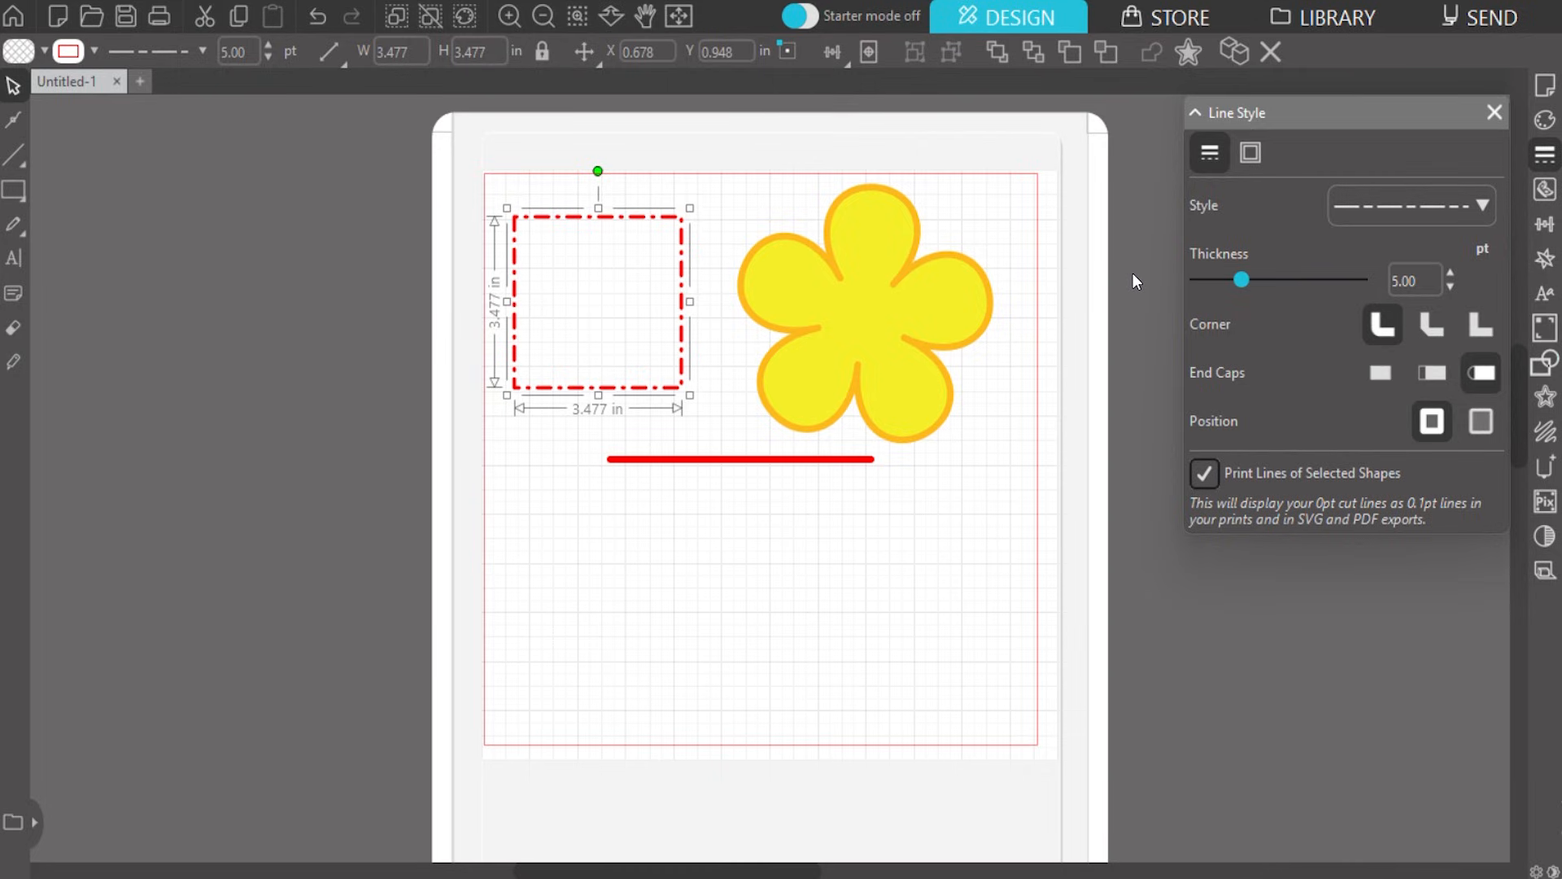
# Return the square's outline to the solid line style
pyautogui.click(1383, 206)
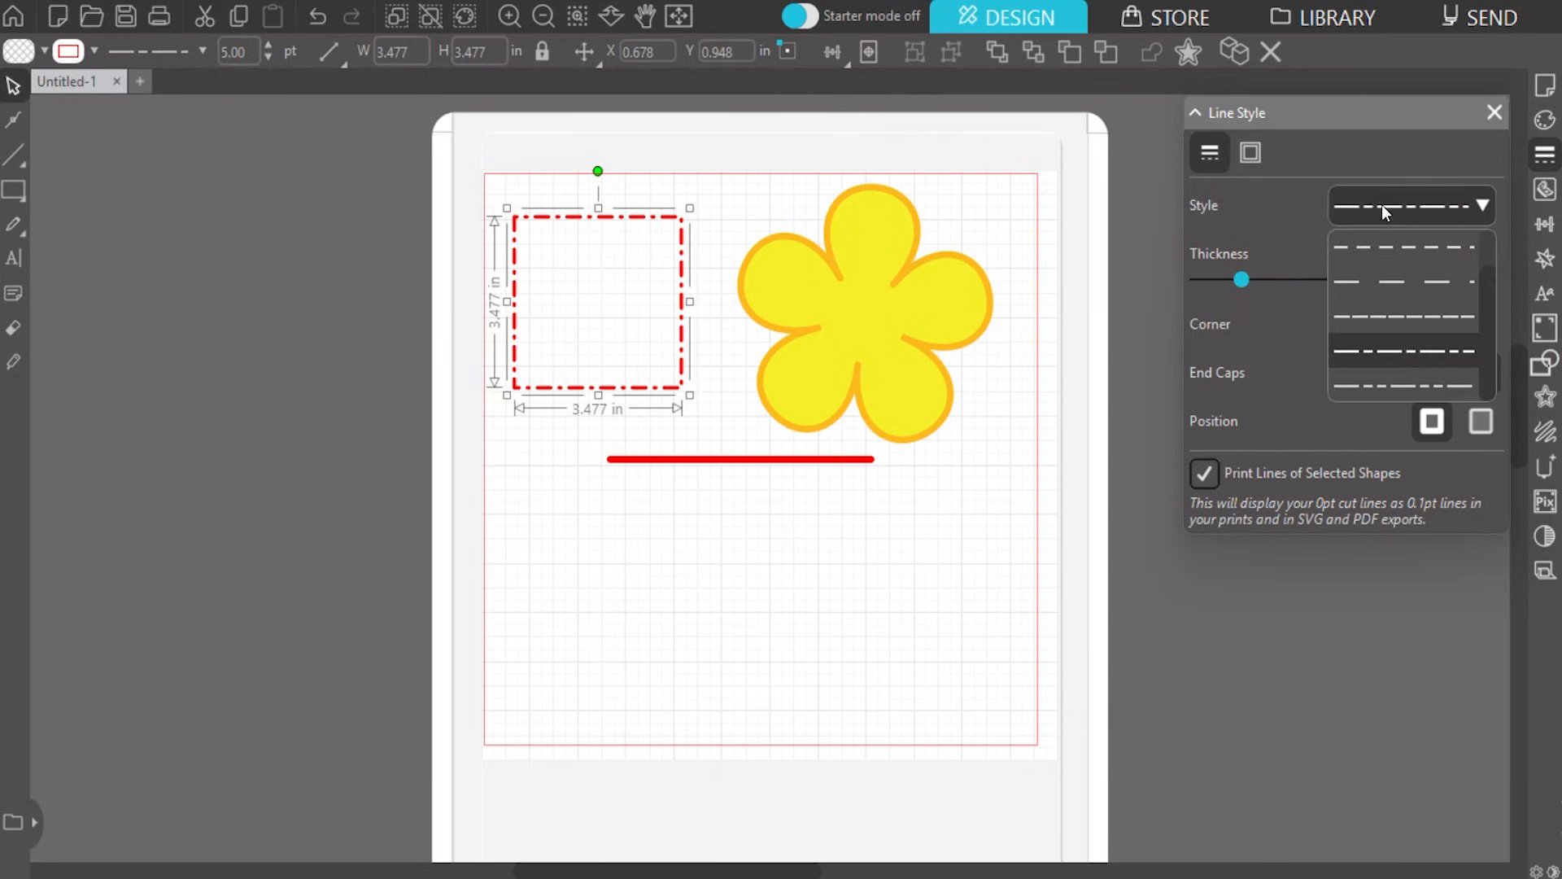
pyautogui.scroll(2, 1380, 290)
pyautogui.click(1383, 254)
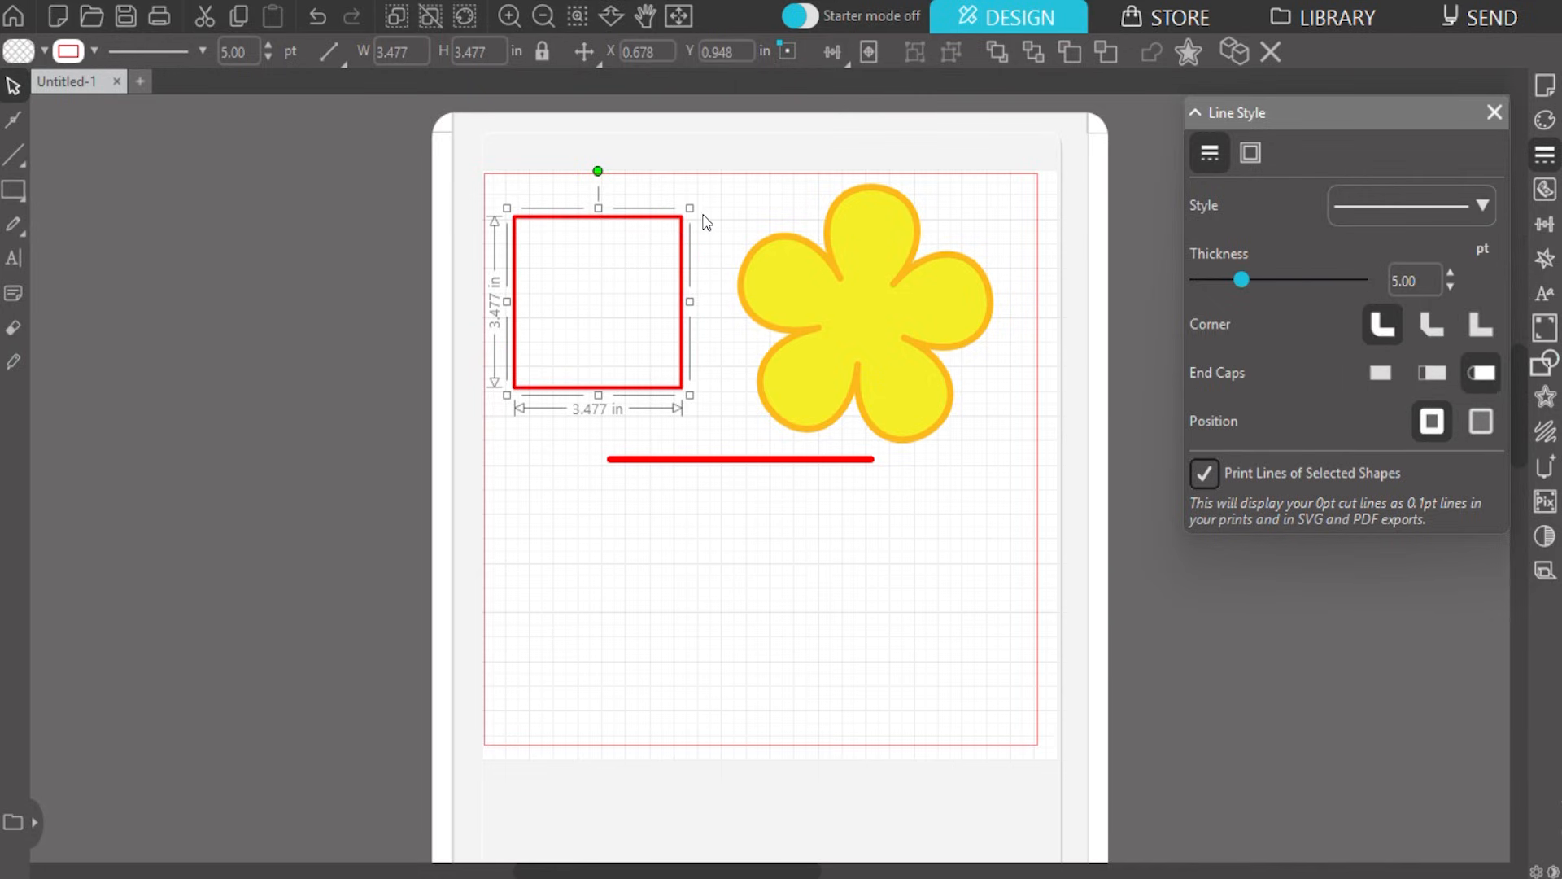
# Try the second and third corner styles on the square's outline, ending back on the rounded corner
pyautogui.scroll(3, 700, 220)
pyautogui.click(1432, 323)
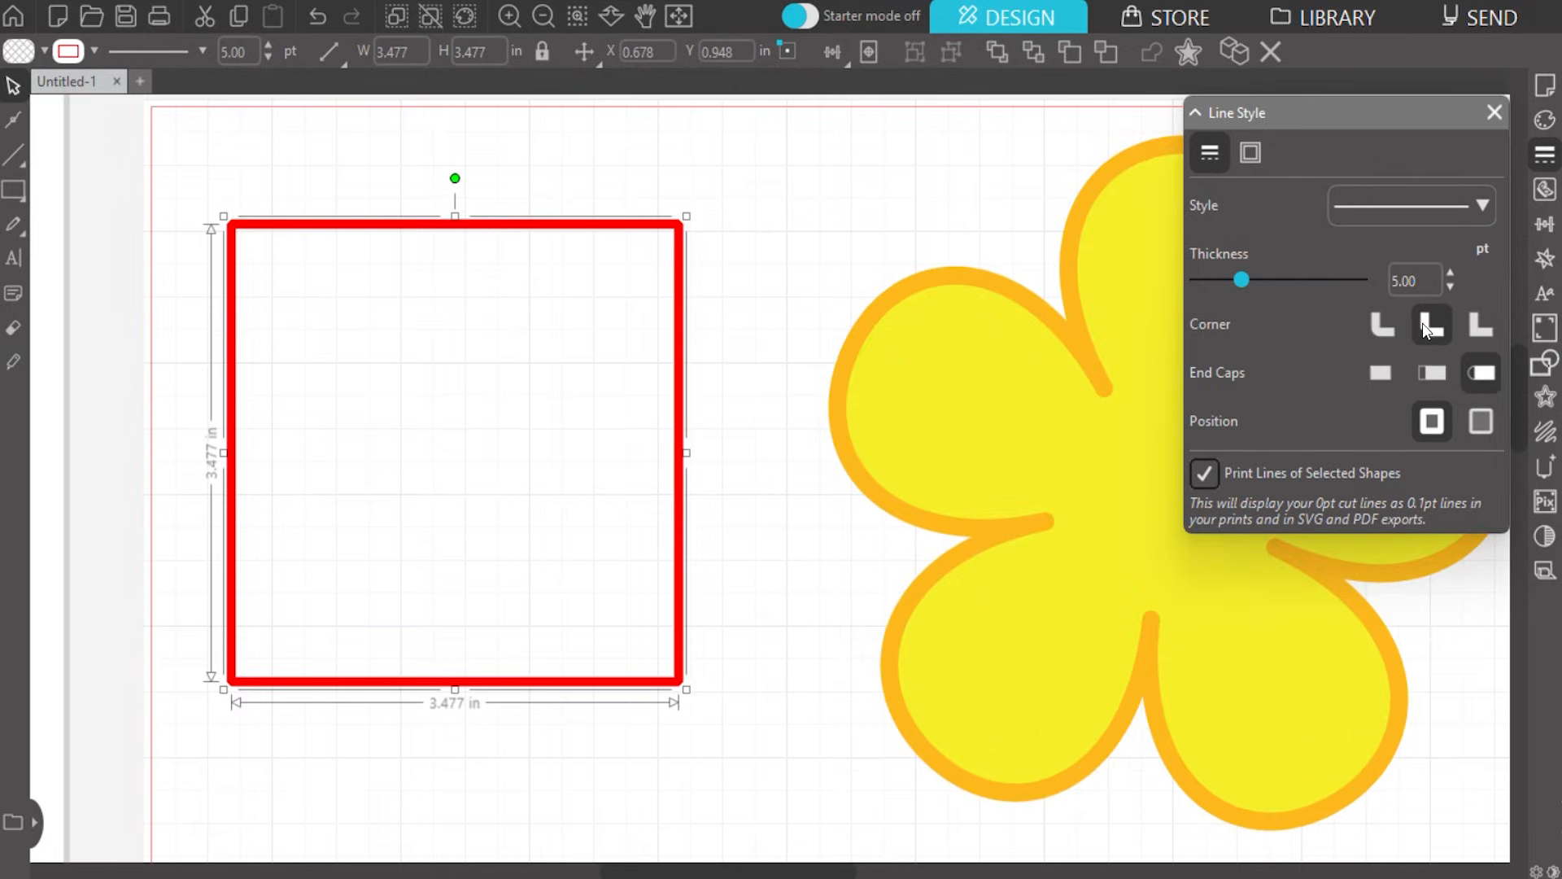
pyautogui.click(1482, 324)
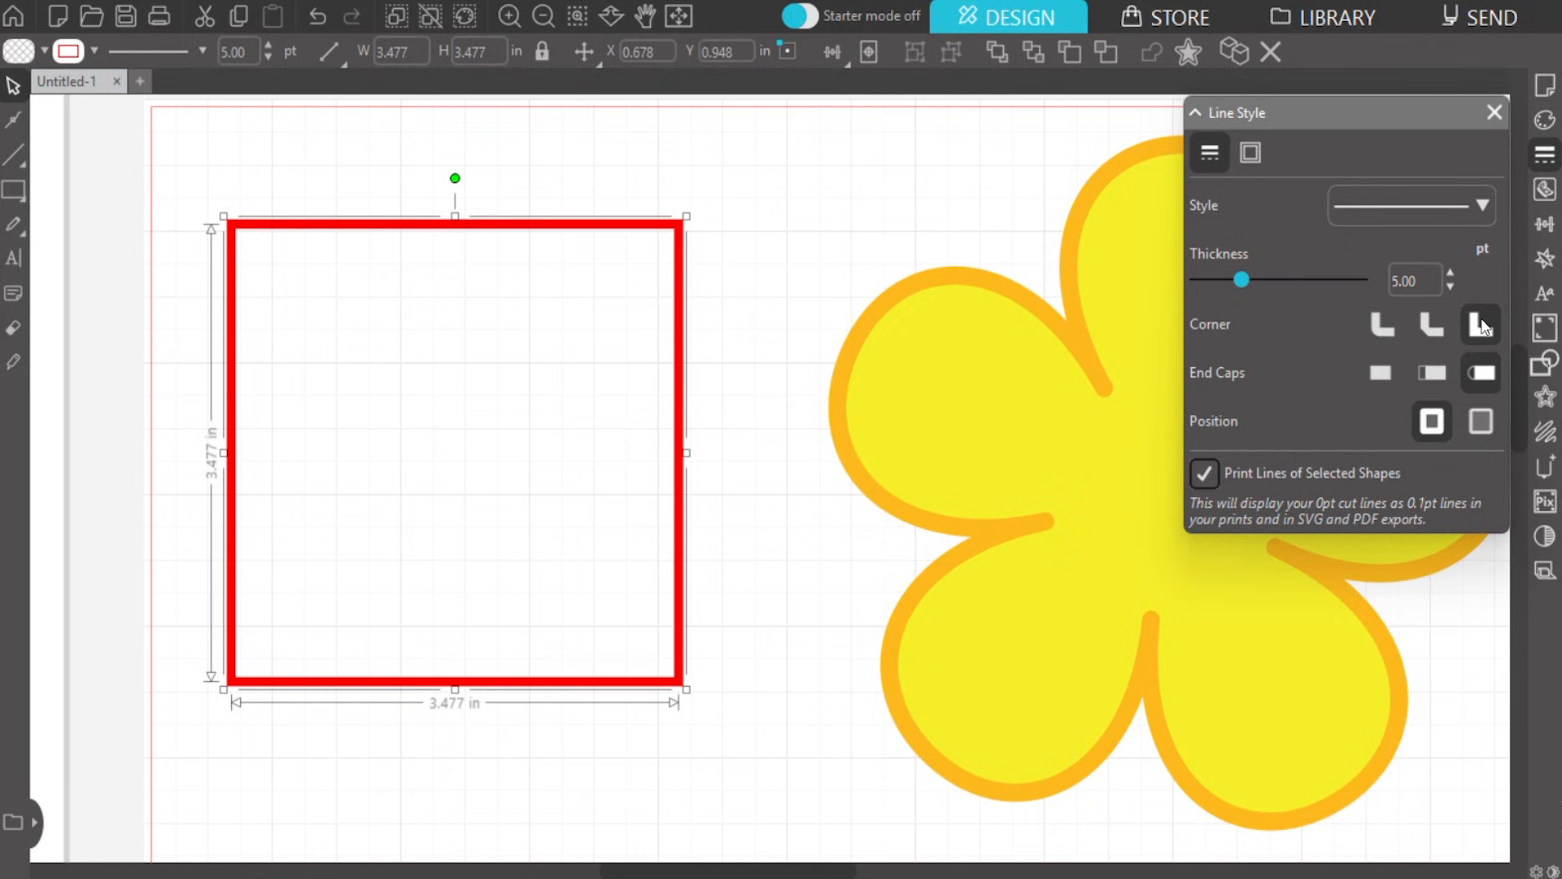
pyautogui.click(1388, 323)
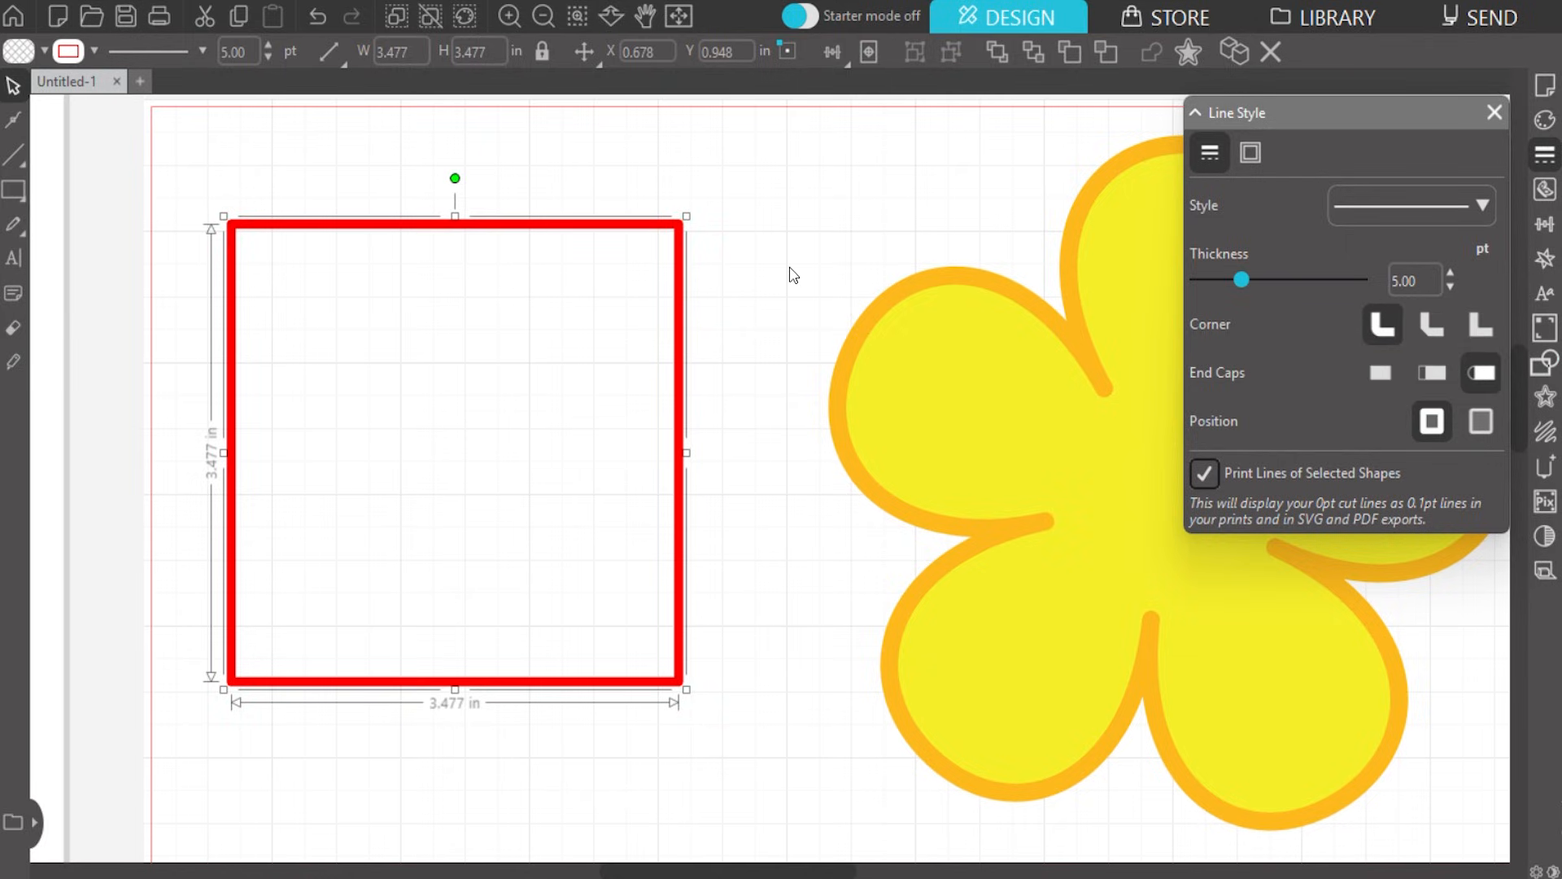
# Try the flat and square end caps on the thick red line, ending back on the rounded caps
pyautogui.click(680, 16)
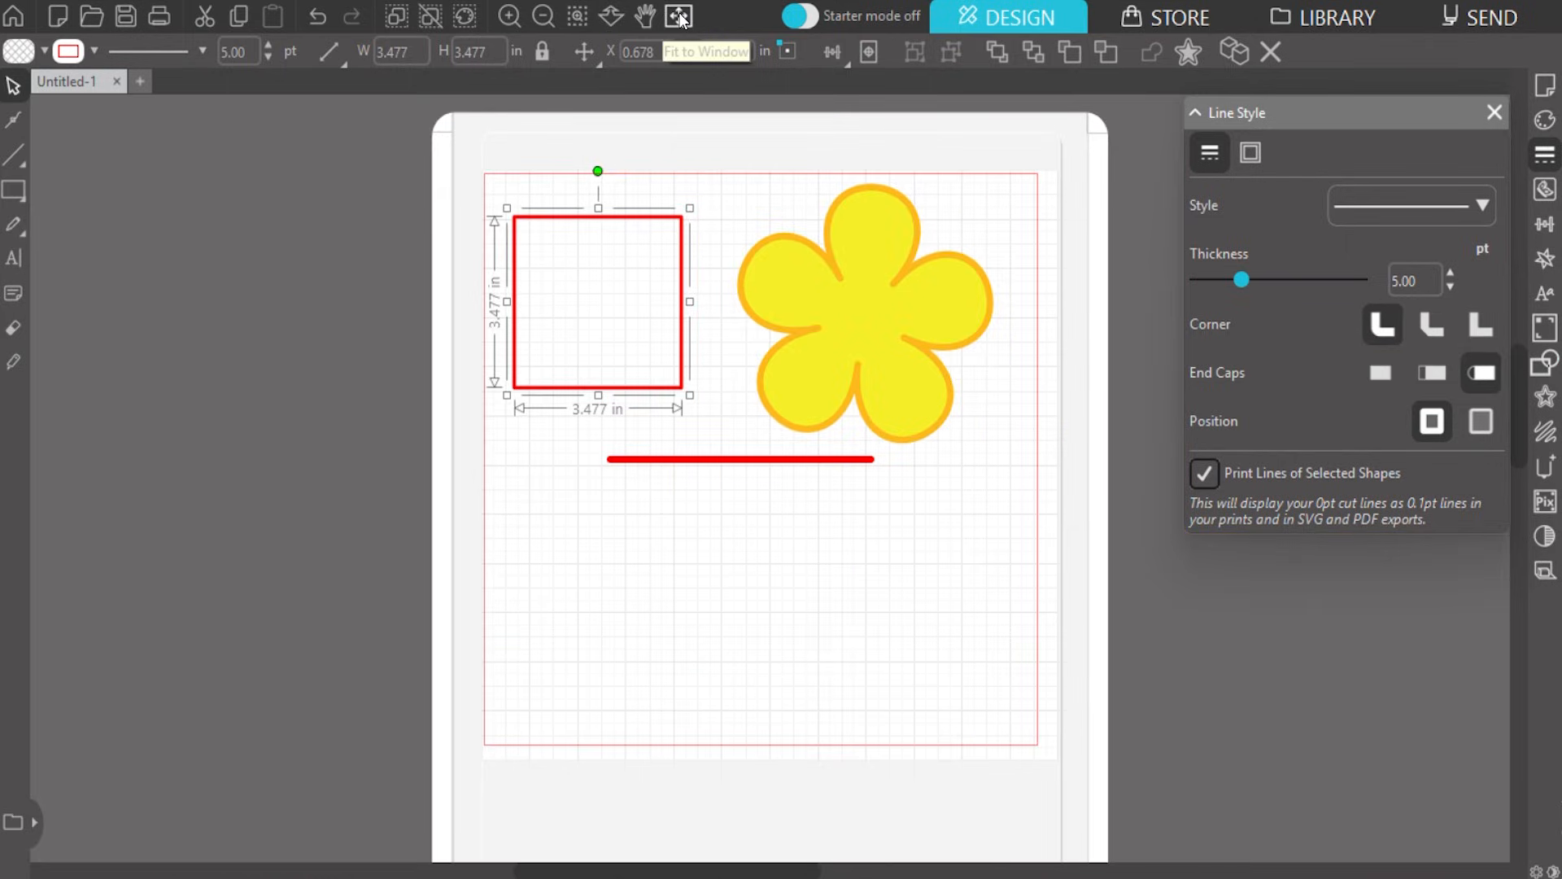
pyautogui.click(743, 485)
pyautogui.click(739, 464)
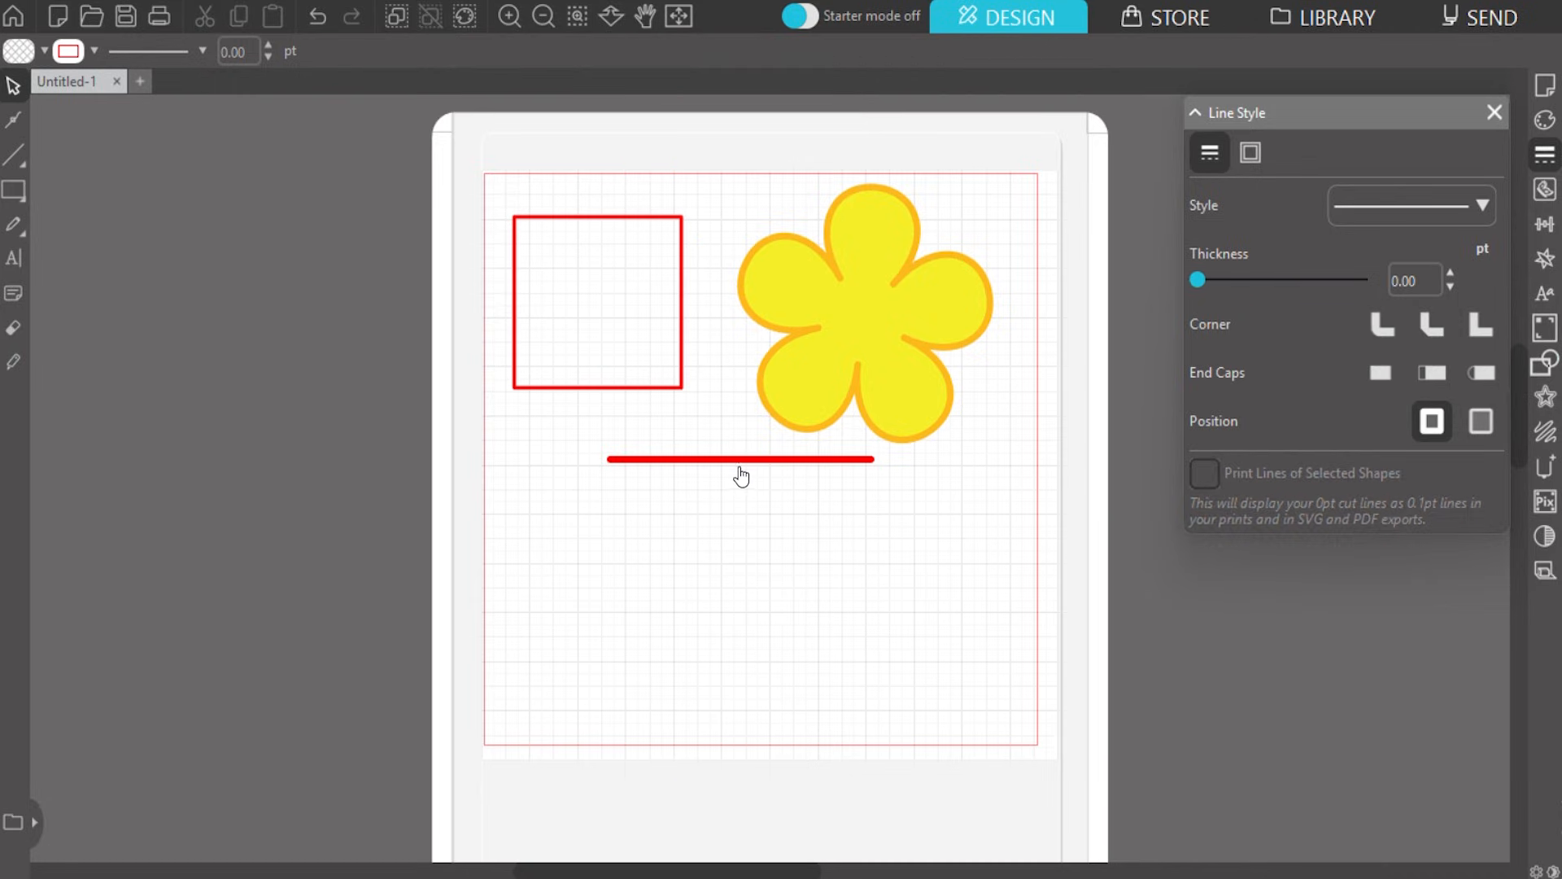
pyautogui.scroll(3, 877, 470)
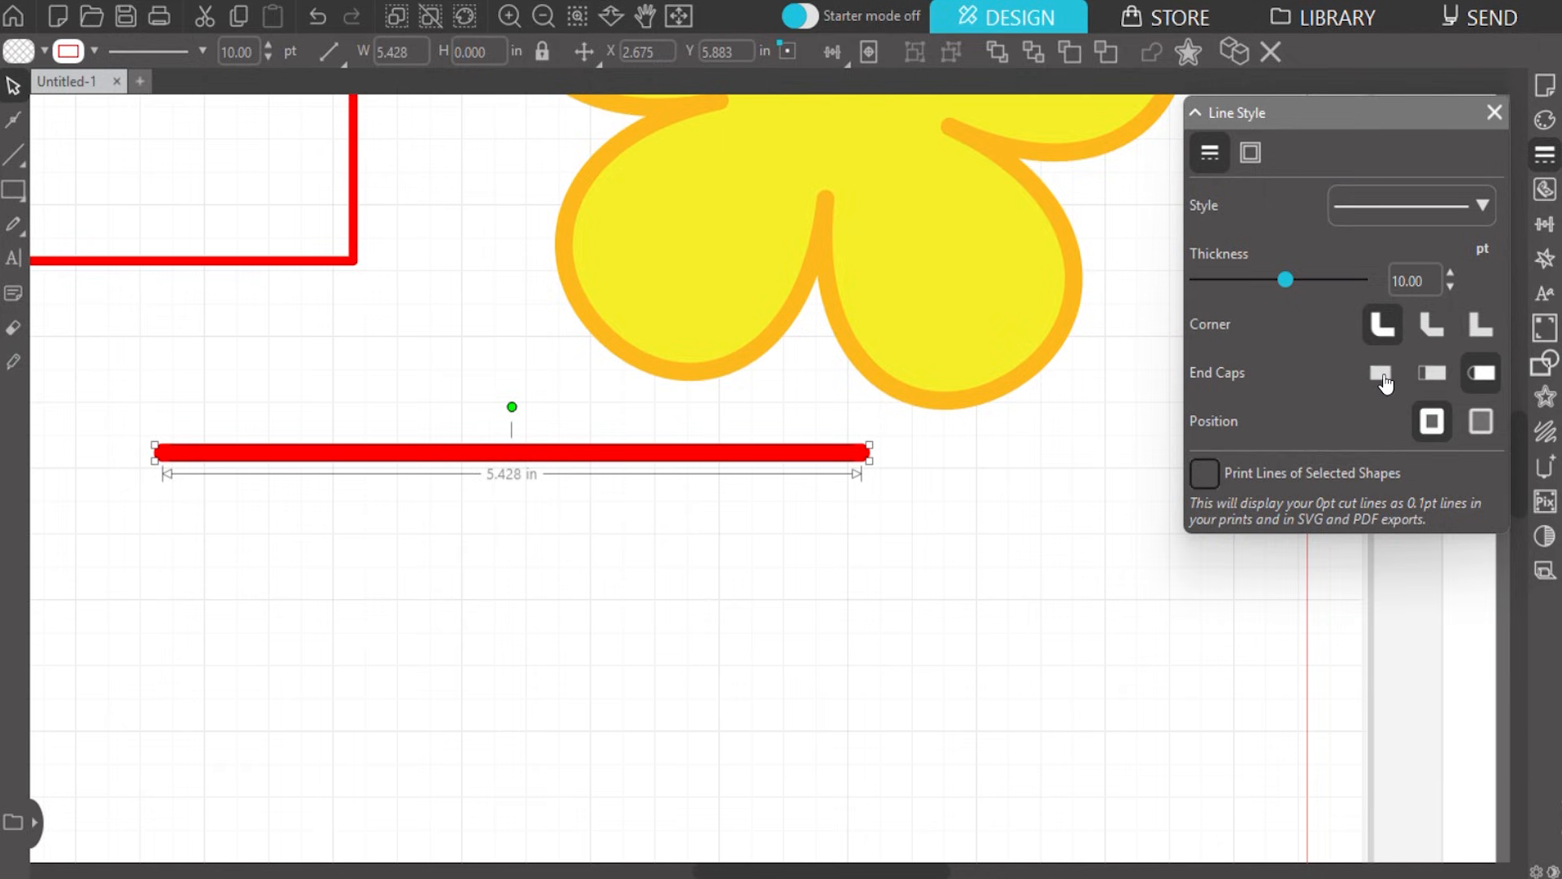
pyautogui.click(1383, 374)
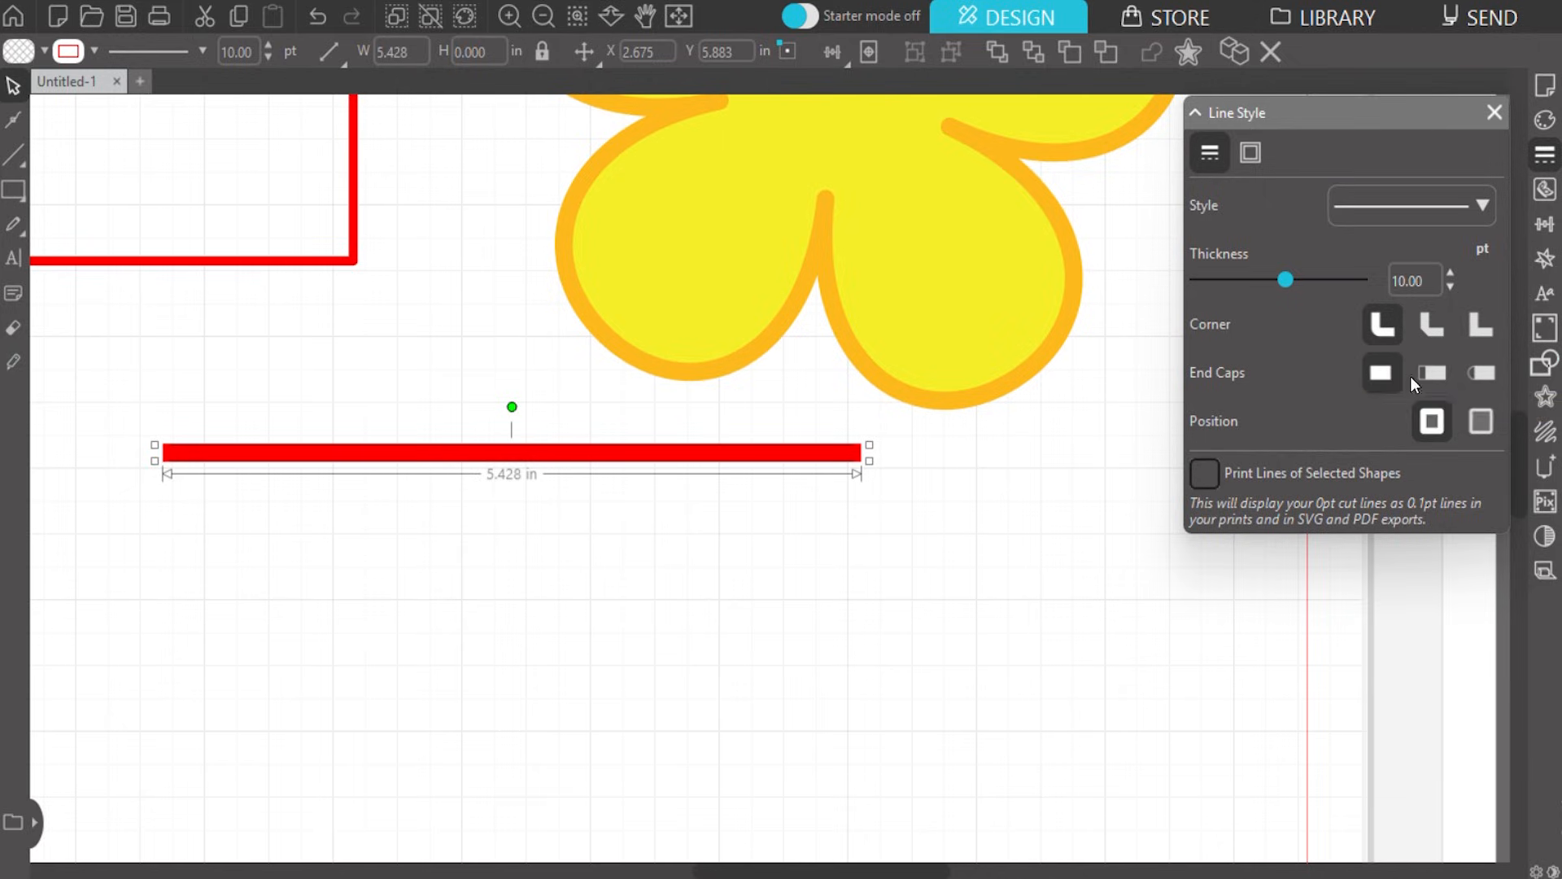
pyautogui.click(1433, 376)
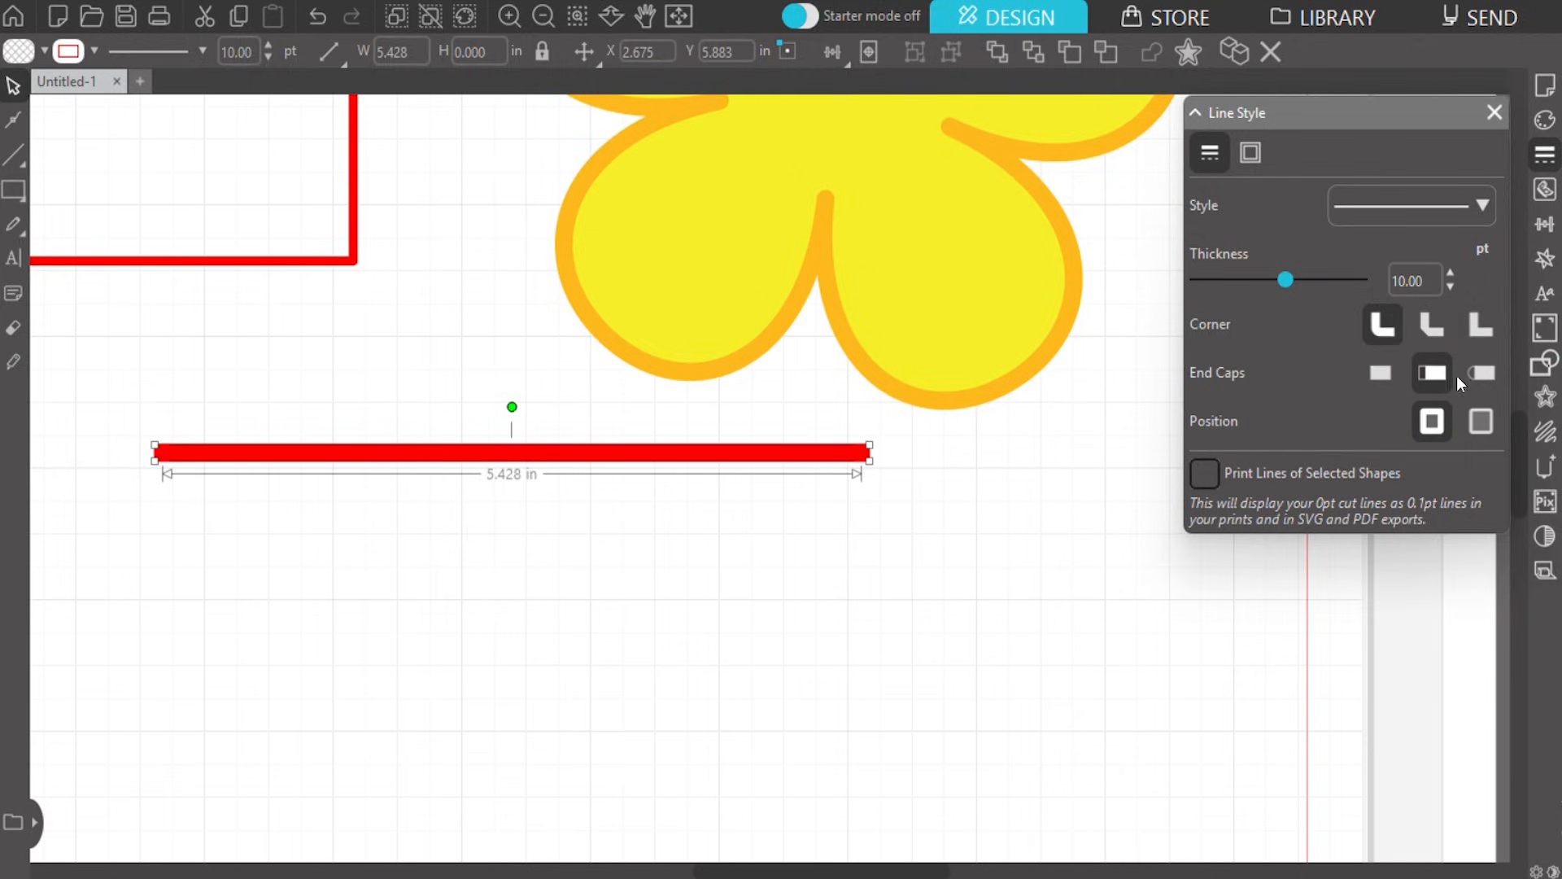
pyautogui.click(1478, 374)
pyautogui.click(944, 504)
pyautogui.press('F4')
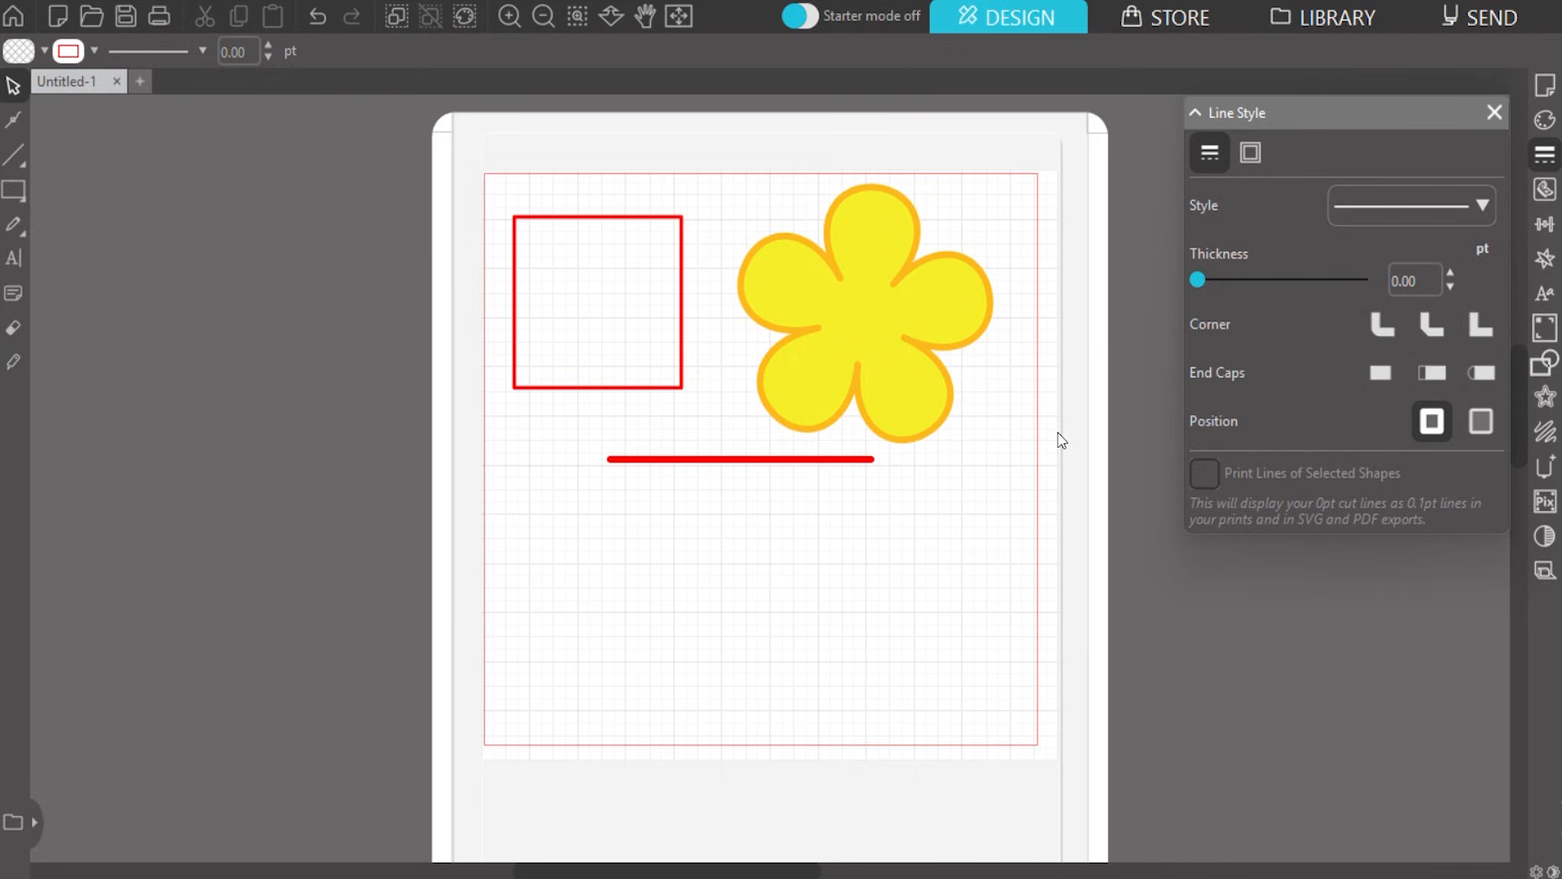
# Try placing the flower's thick outline behind its fill, ending with the outline back in front
pyautogui.click(944, 351)
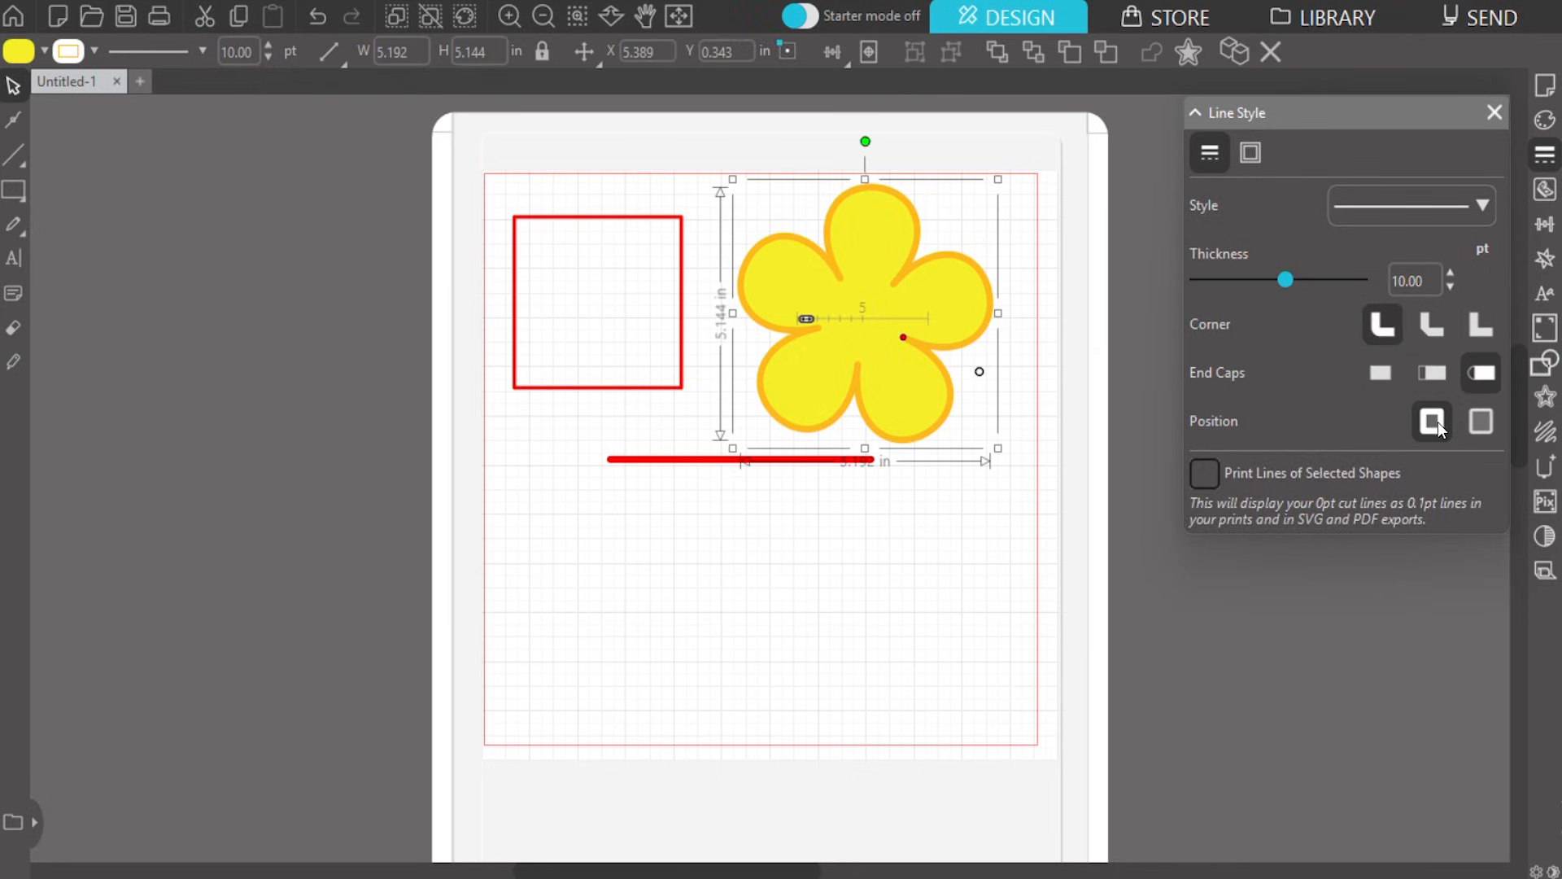
pyautogui.click(1481, 421)
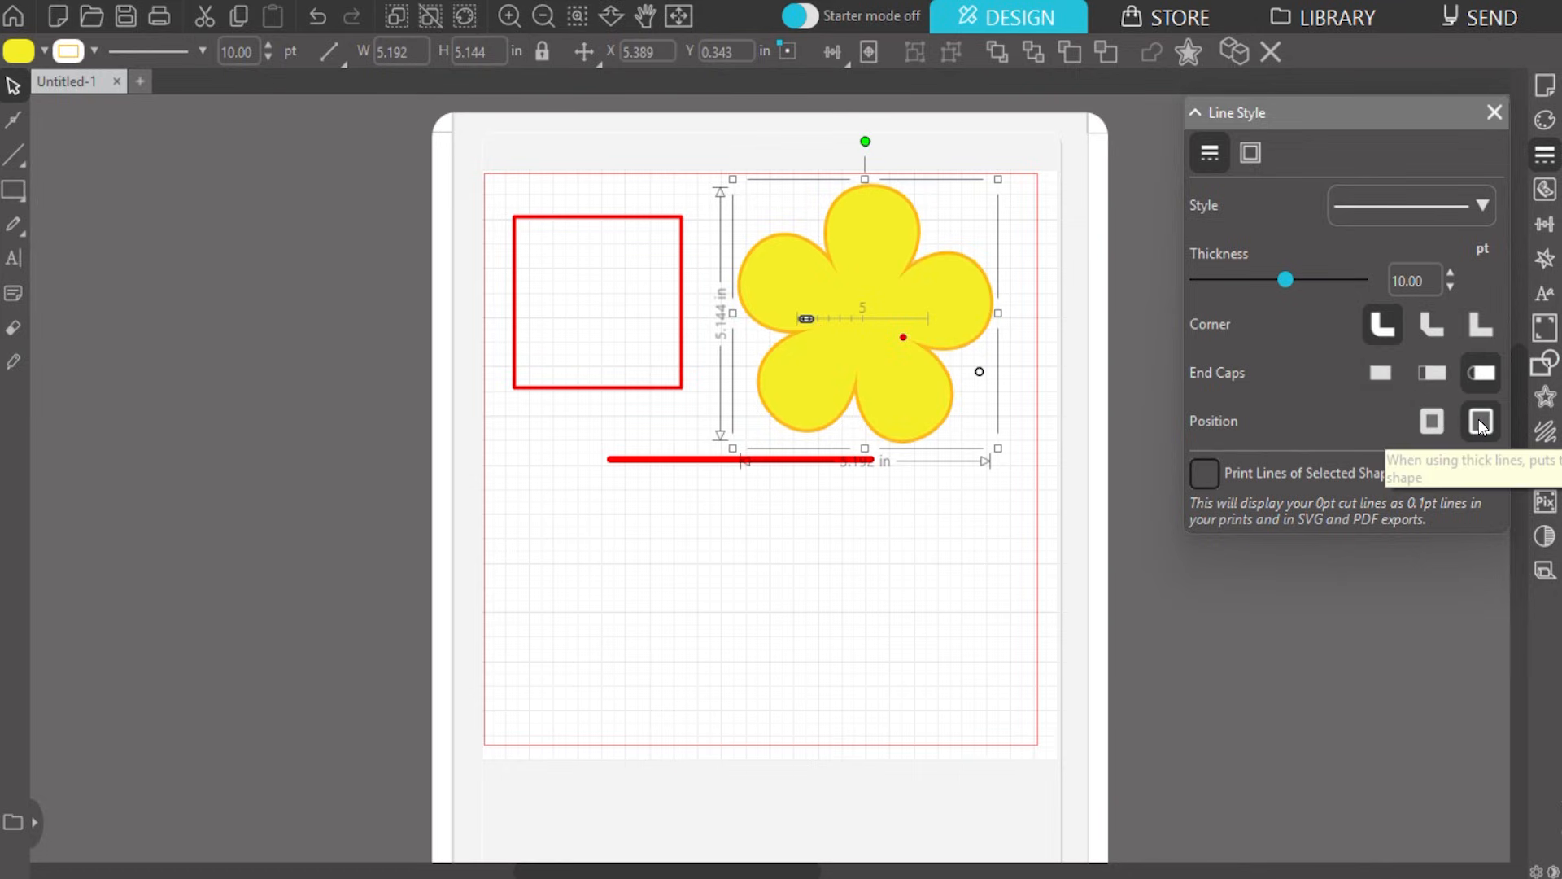
pyautogui.click(1432, 420)
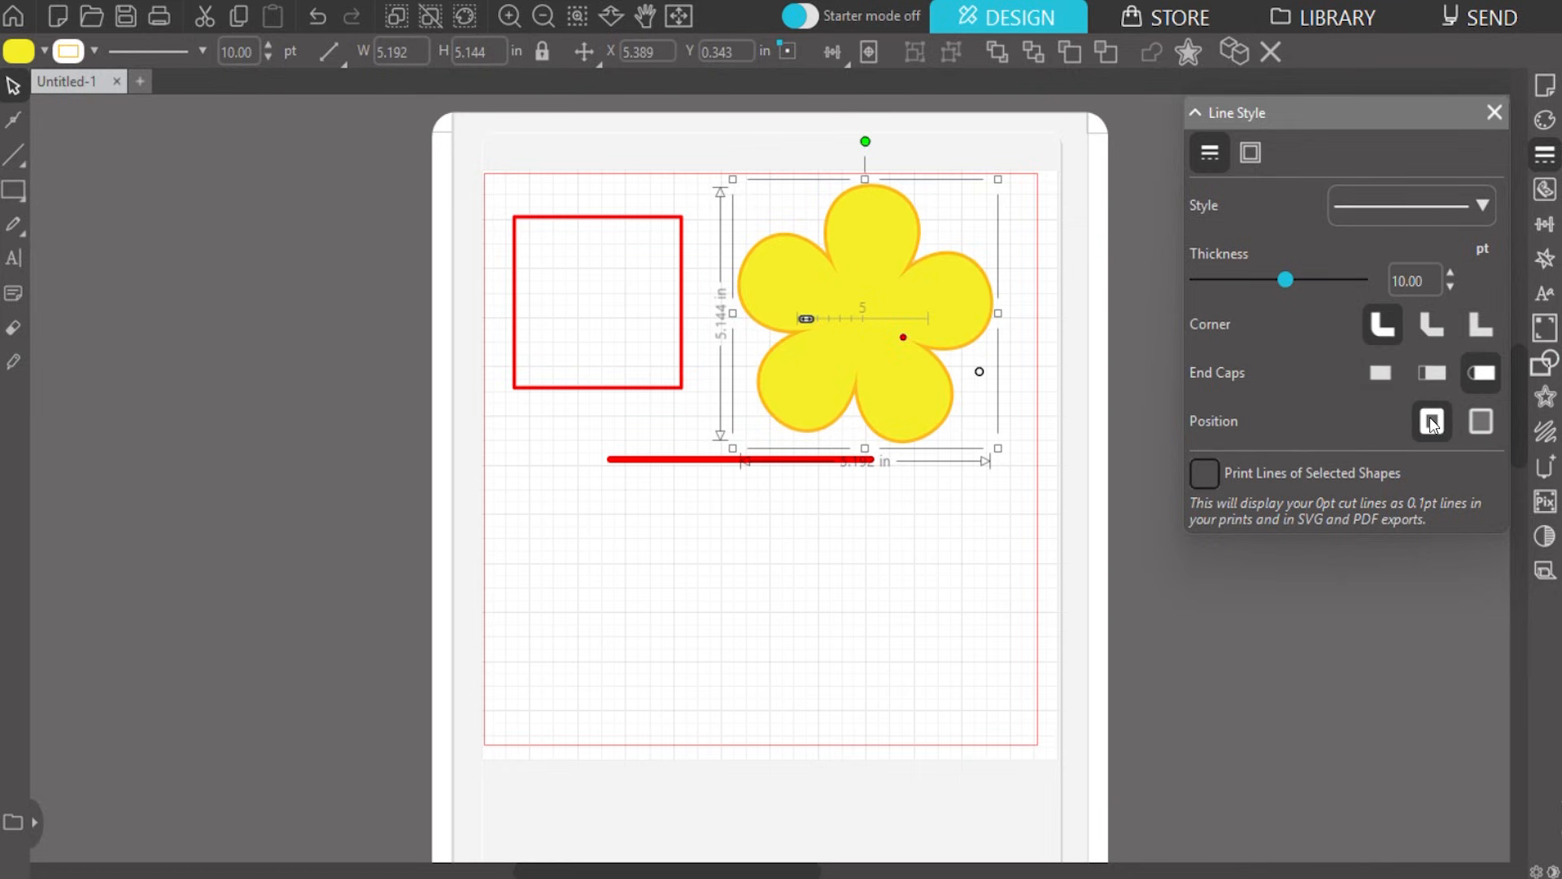
pyautogui.click(1123, 388)
# Enable printing the lines of the selected square, which has a 0 pt outline
pyautogui.click(682, 337)
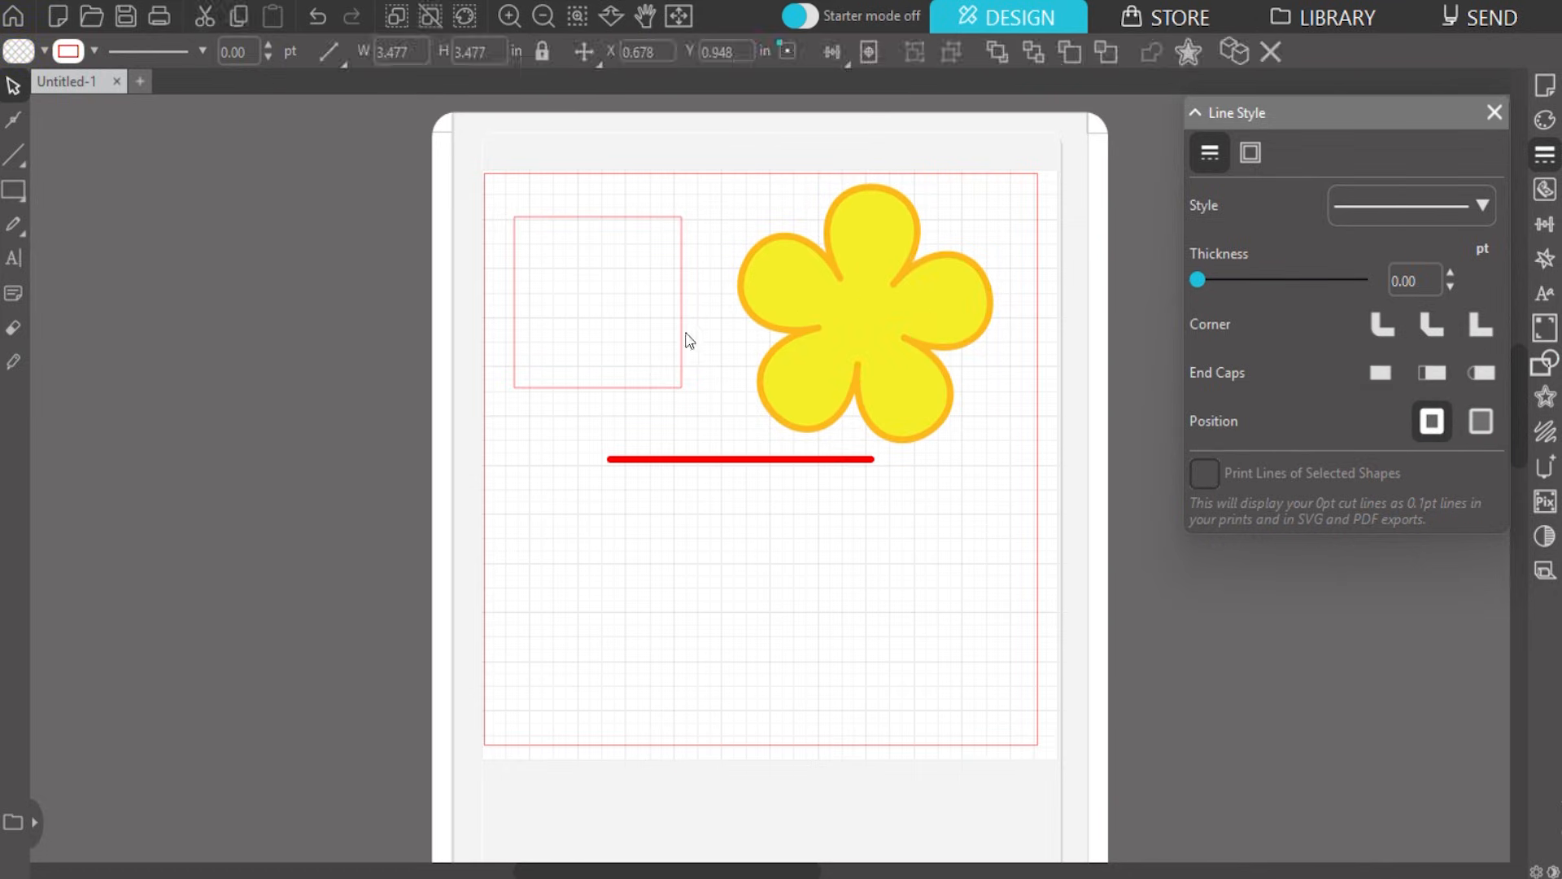
pyautogui.click(1205, 472)
pyautogui.click(1209, 475)
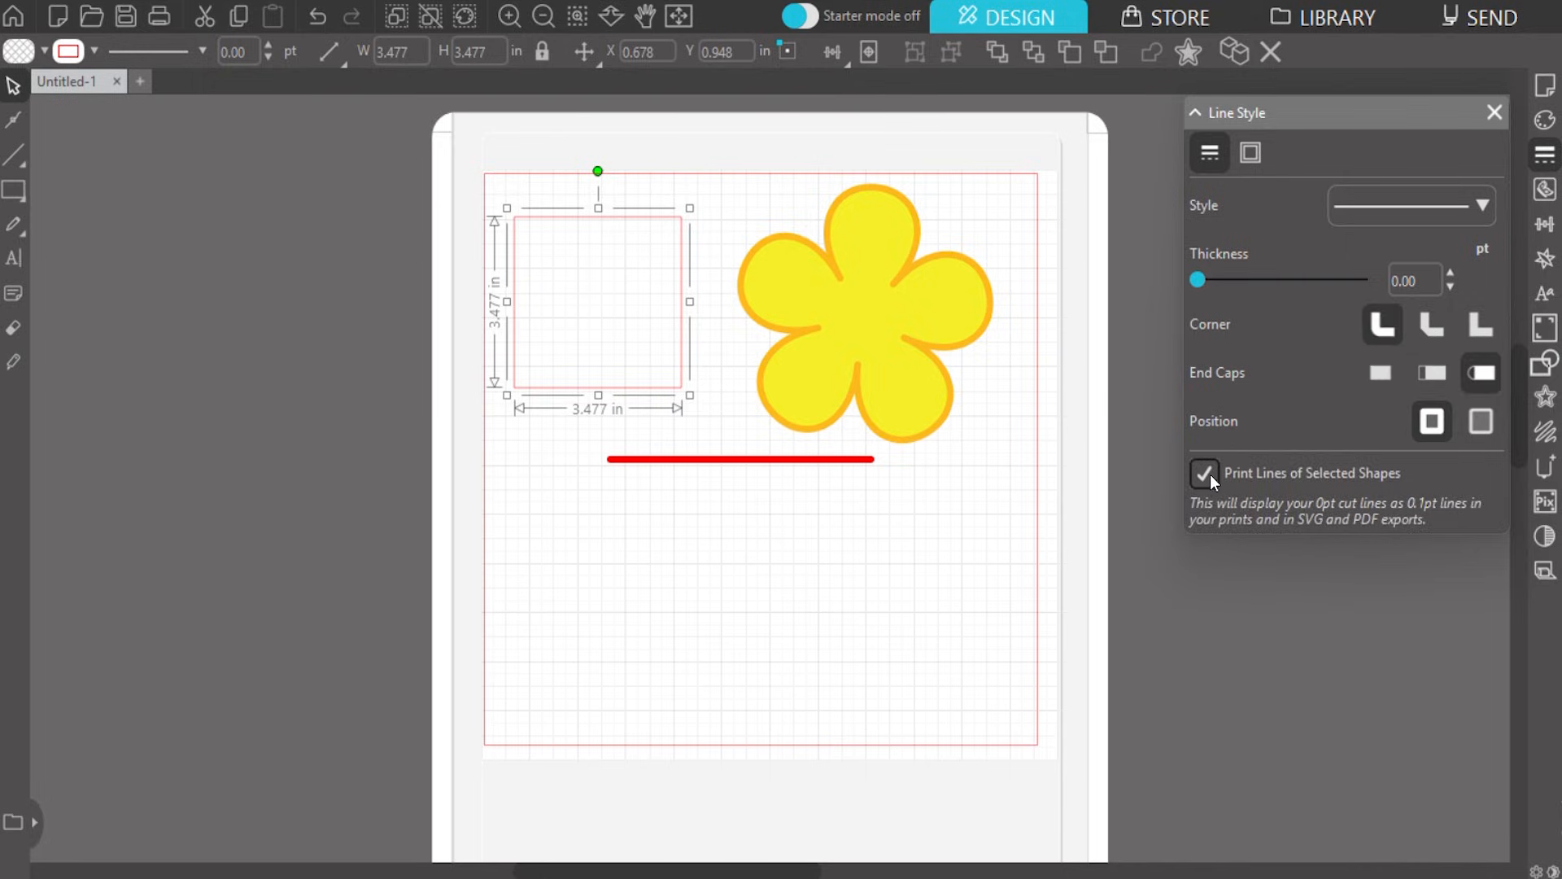
pyautogui.click(941, 538)
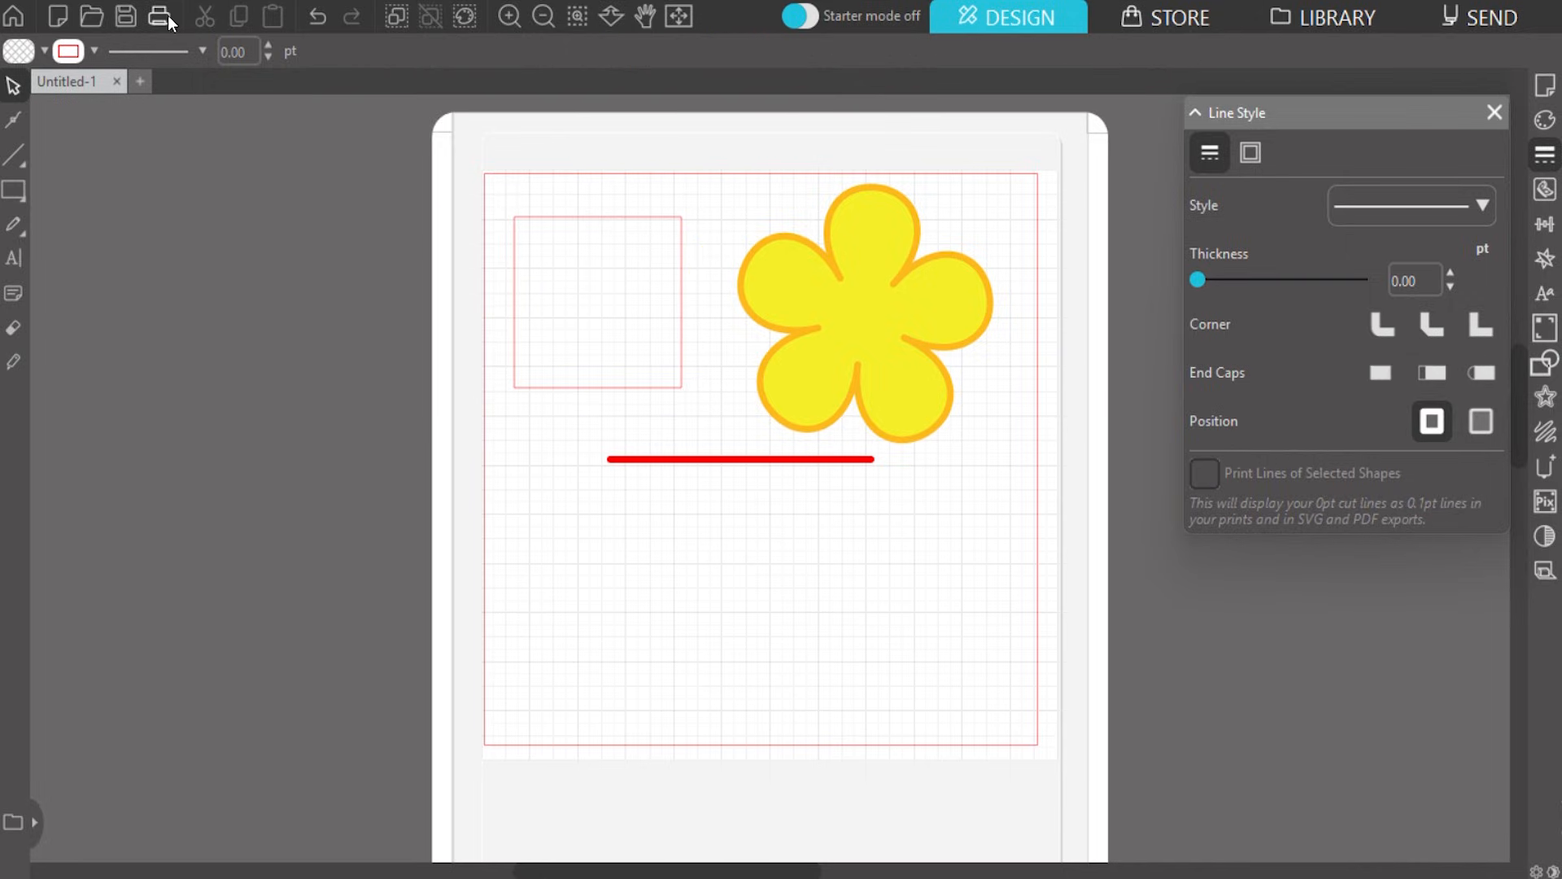
# Check in the print preview which outlines will print with the red line thick and with it at 0 pt
pyautogui.click(167, 16)
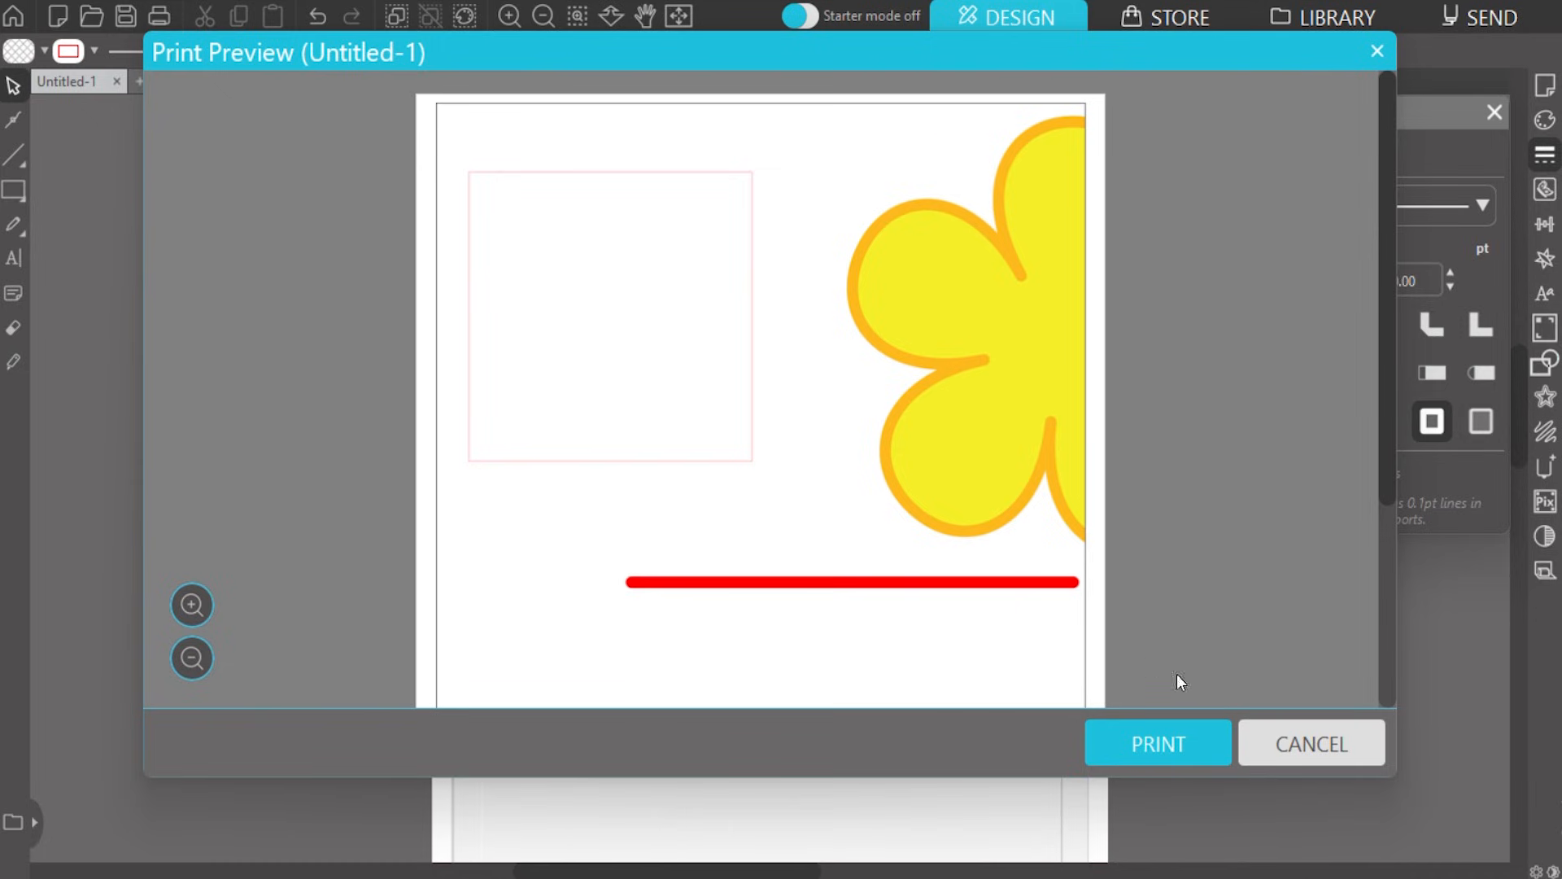
pyautogui.click(1331, 744)
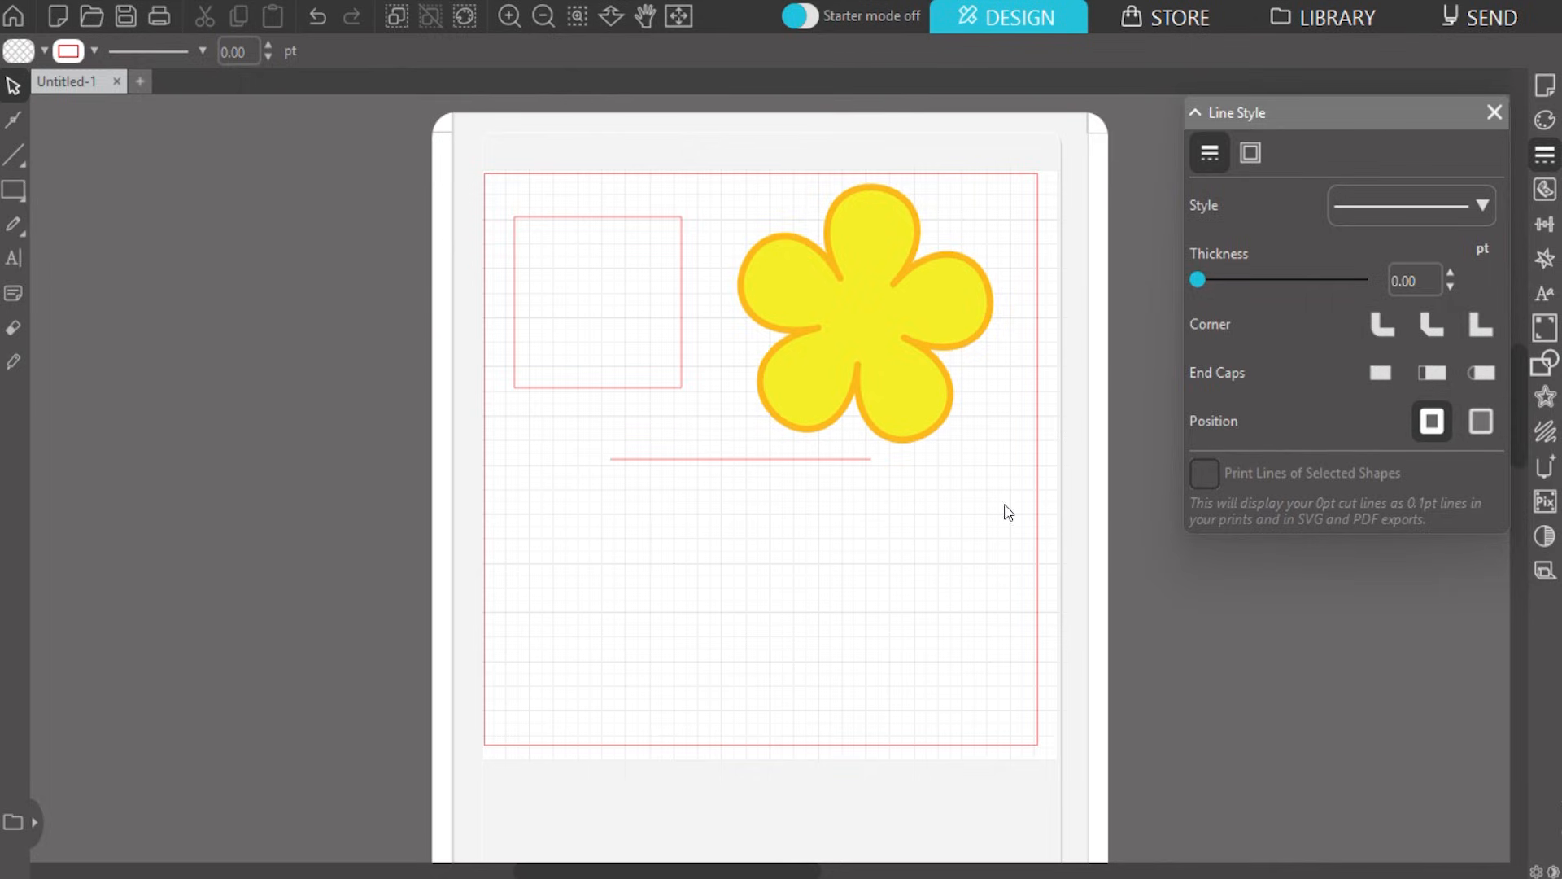
pyautogui.click(158, 17)
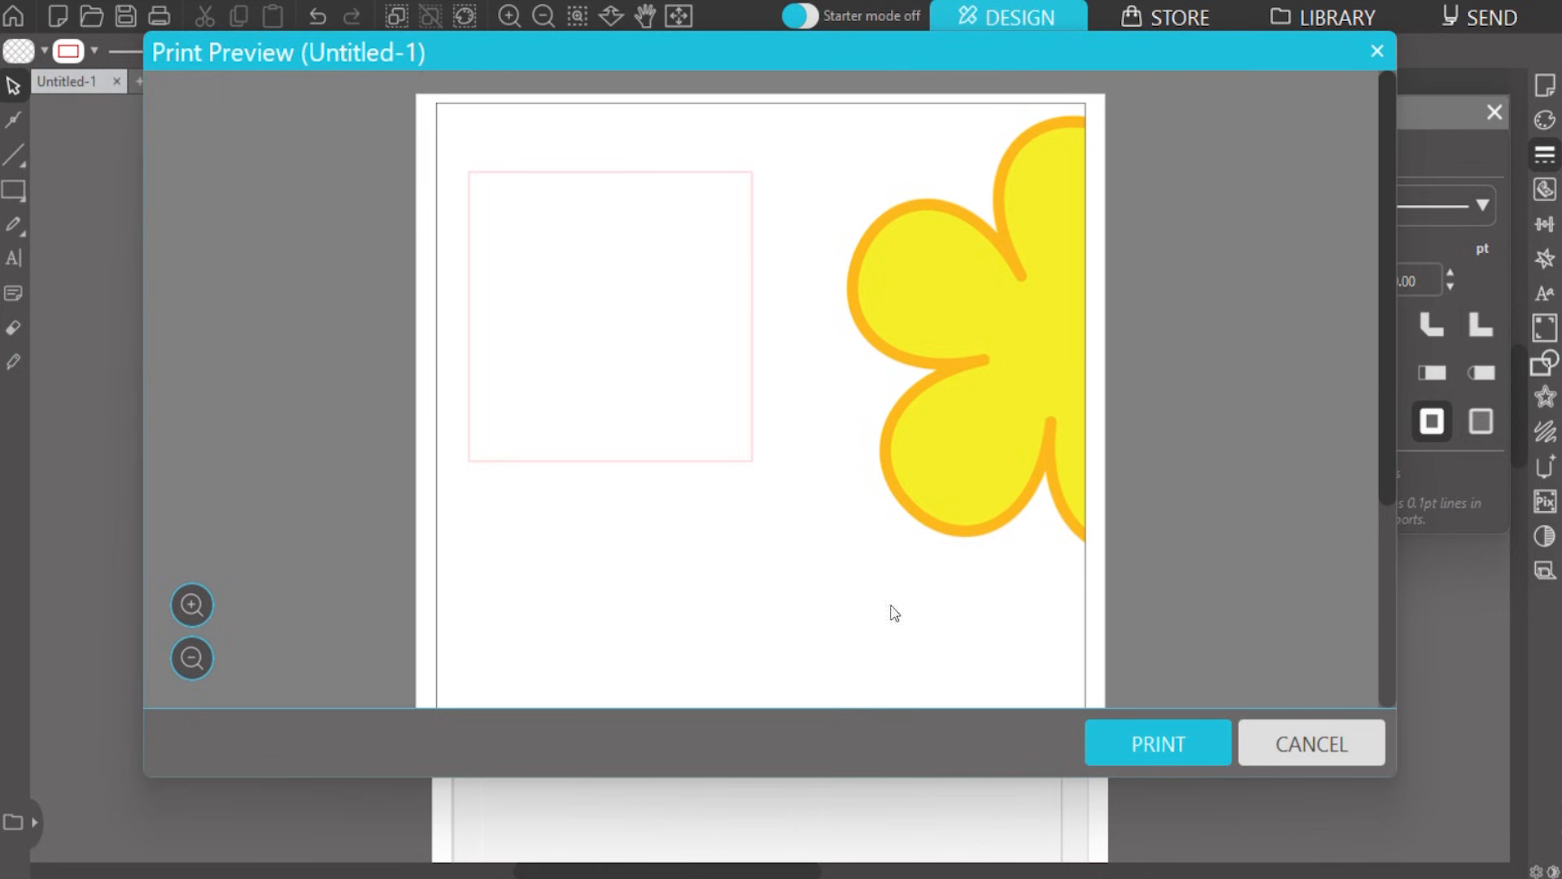
pyautogui.click(1282, 735)
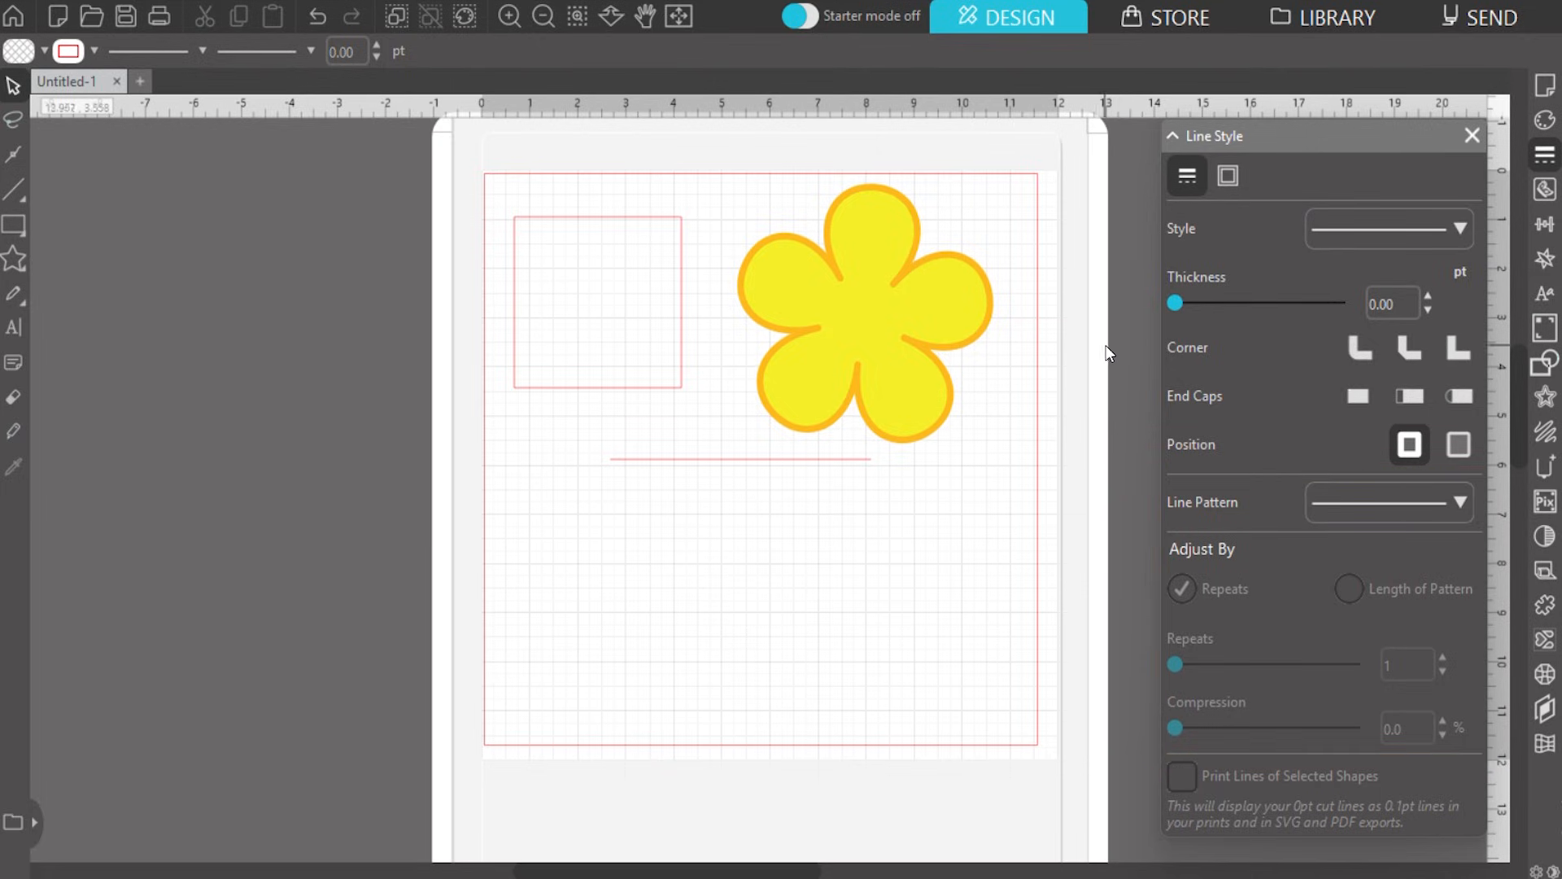
# Apply the curved, lens-shaped line pattern to the flower's outline with 5 repeats
pyautogui.click(977, 348)
pyautogui.click(977, 348)
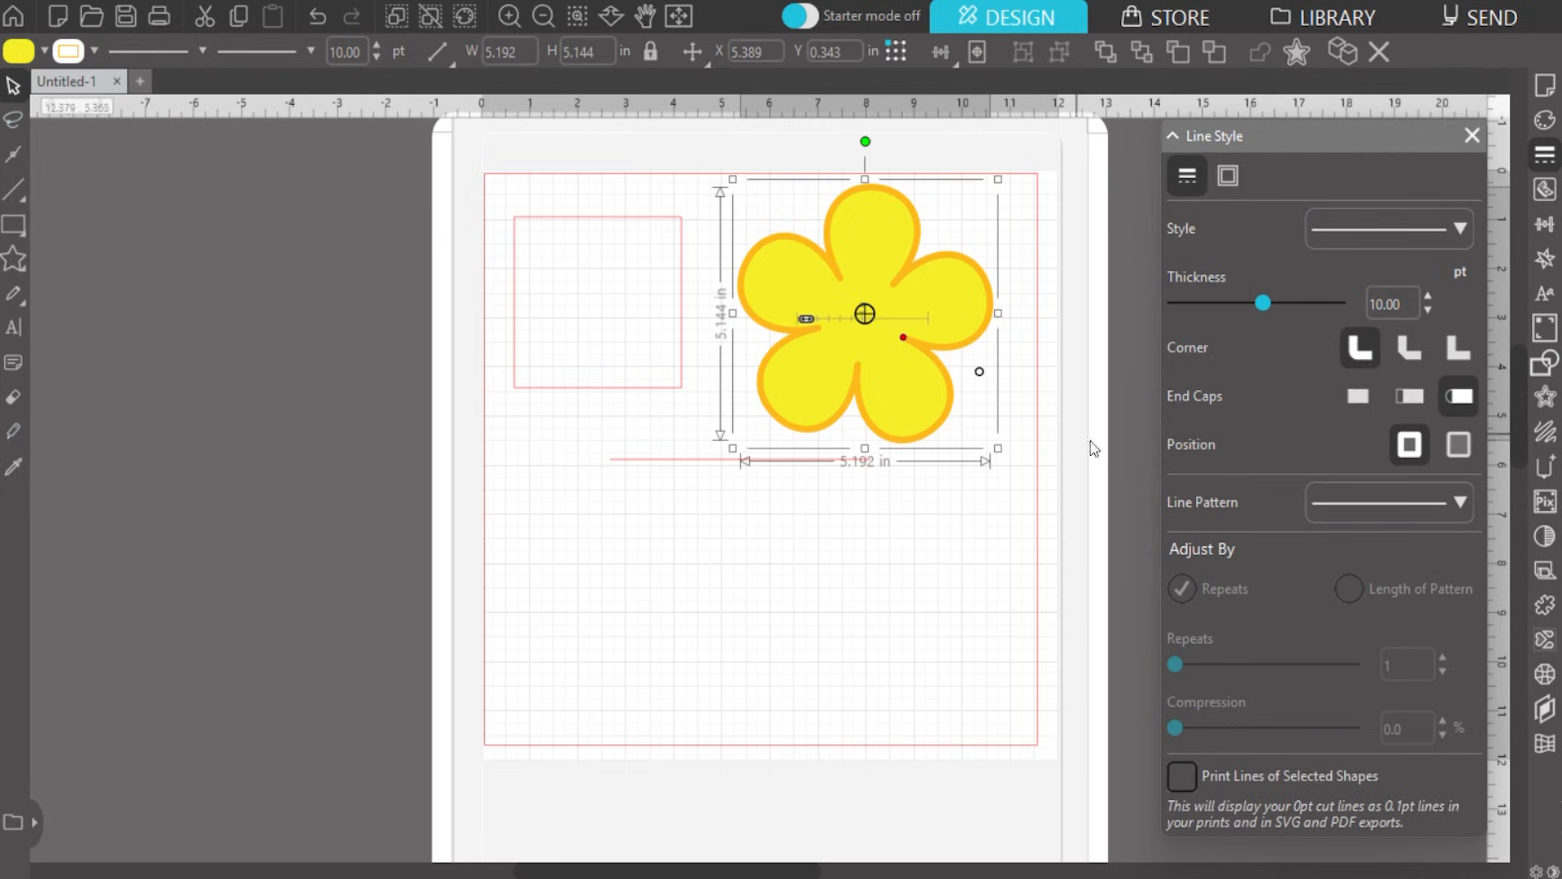
pyautogui.click(1457, 505)
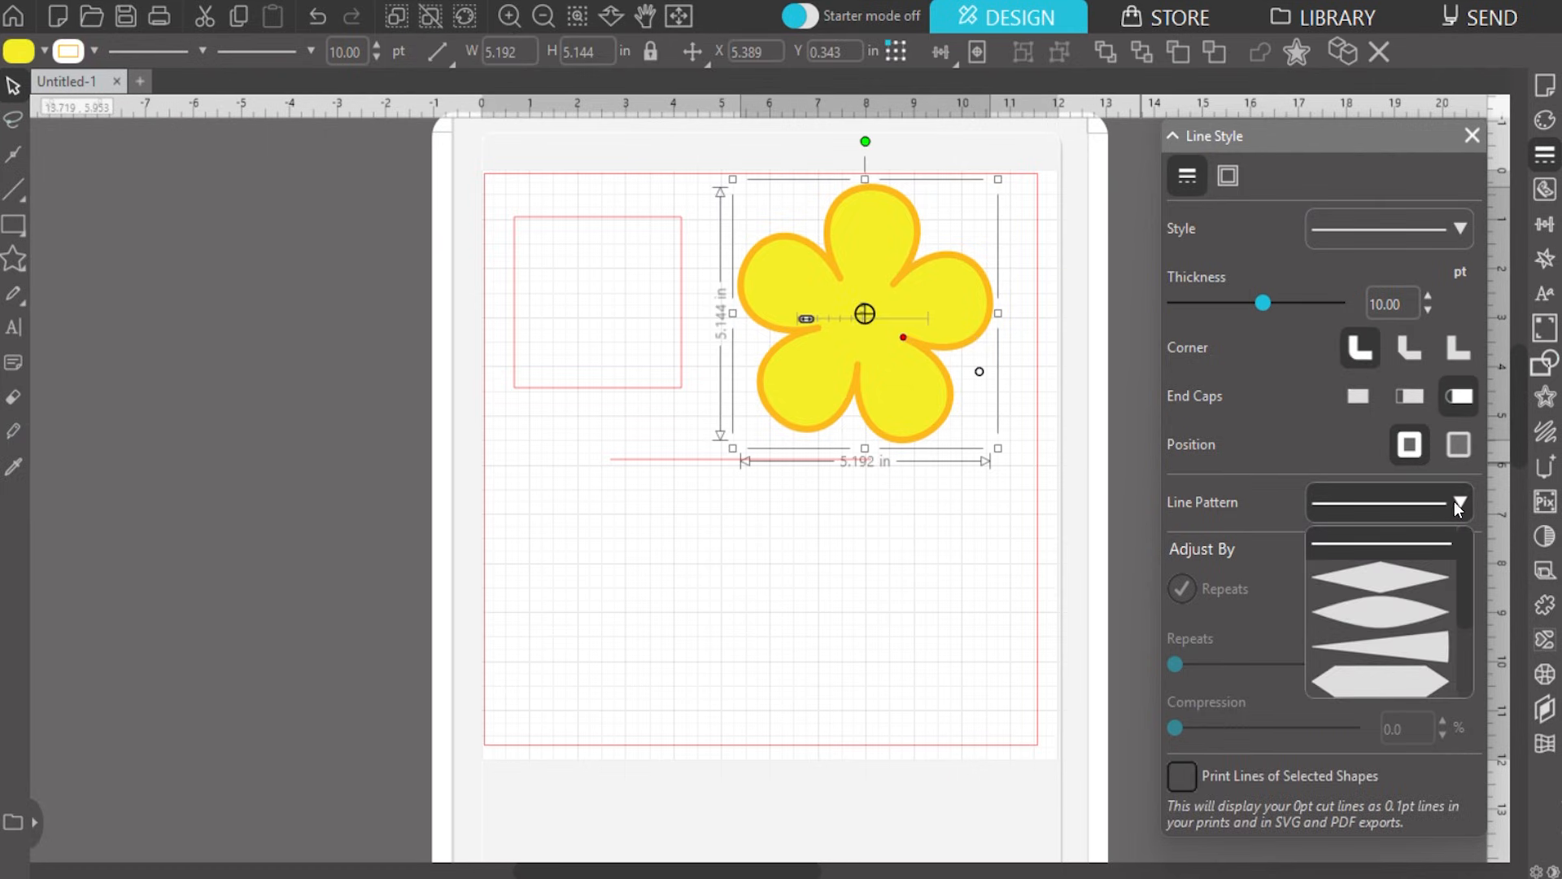
pyautogui.click(1403, 628)
pyautogui.click(1443, 658)
pyautogui.click(1443, 658)
pyautogui.click(1443, 658)
pyautogui.click(1443, 657)
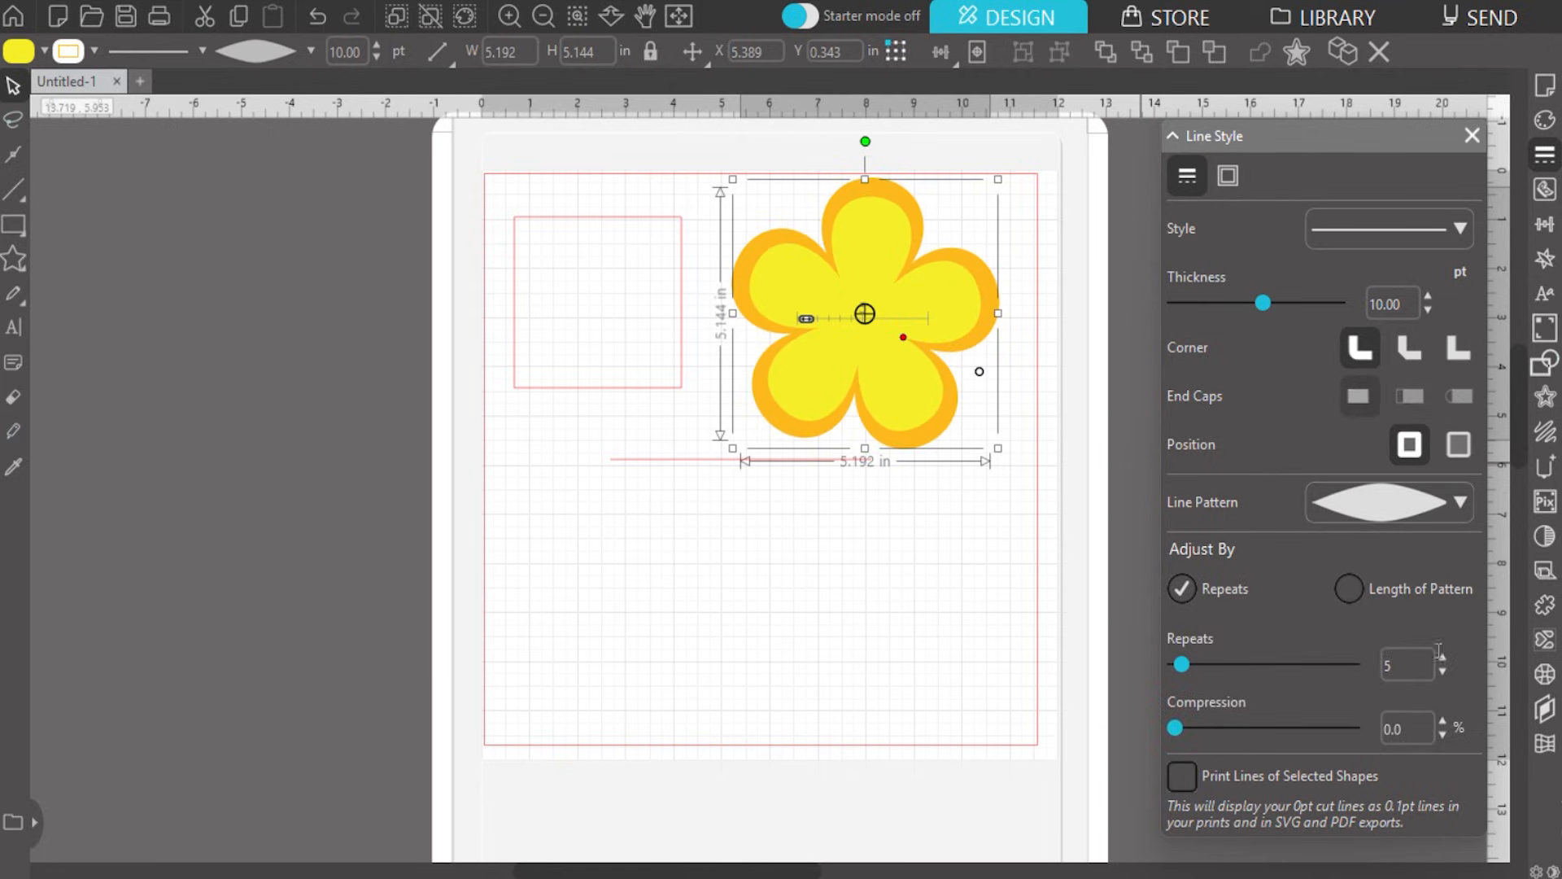
# Adjust the flower's line pattern by length instead of repeats, with a pattern length of 2.500 in
pyautogui.click(1348, 588)
pyautogui.click(1442, 673)
pyautogui.click(1440, 670)
pyautogui.click(1441, 670)
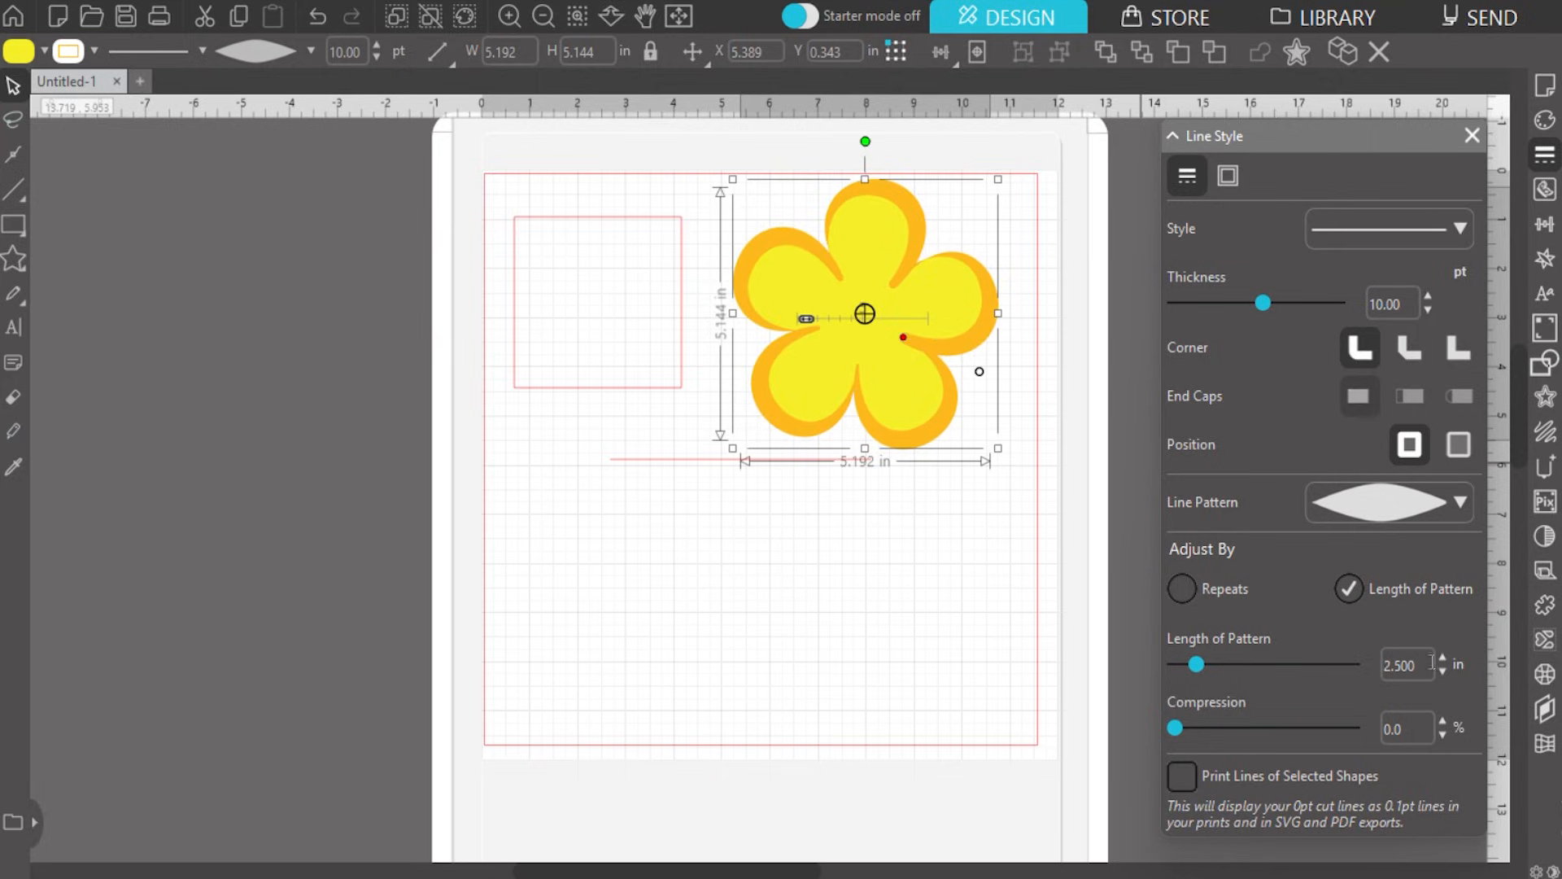
# Reduce the flower's line pattern length to 2.375 in
pyautogui.click(1442, 672)
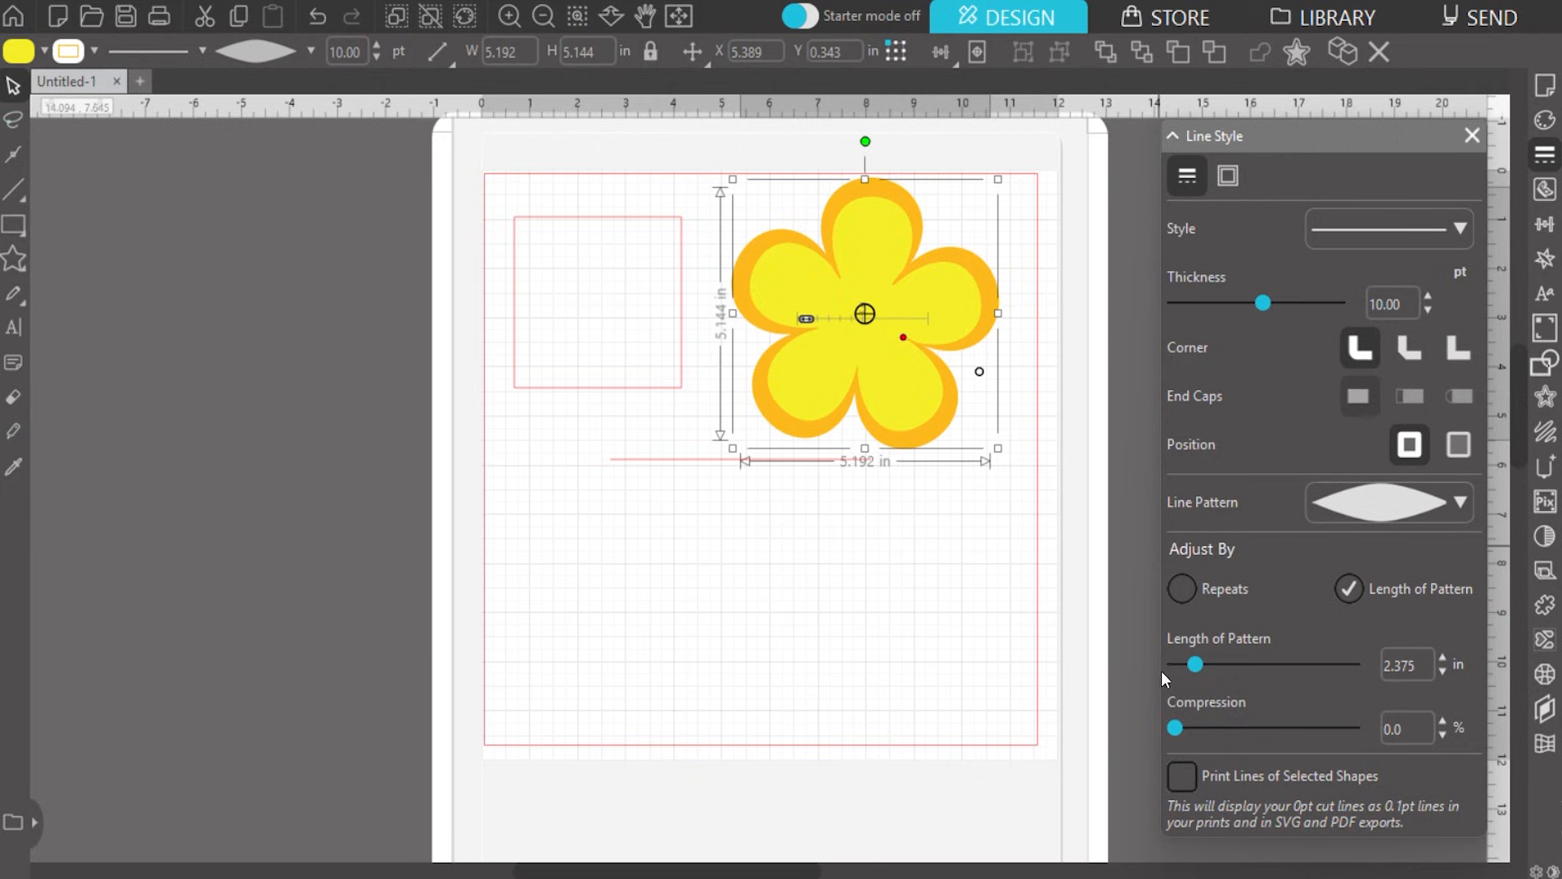
# Thicken the horizontal red line below the flower to 11.50 pt
pyautogui.click(744, 485)
pyautogui.click(738, 459)
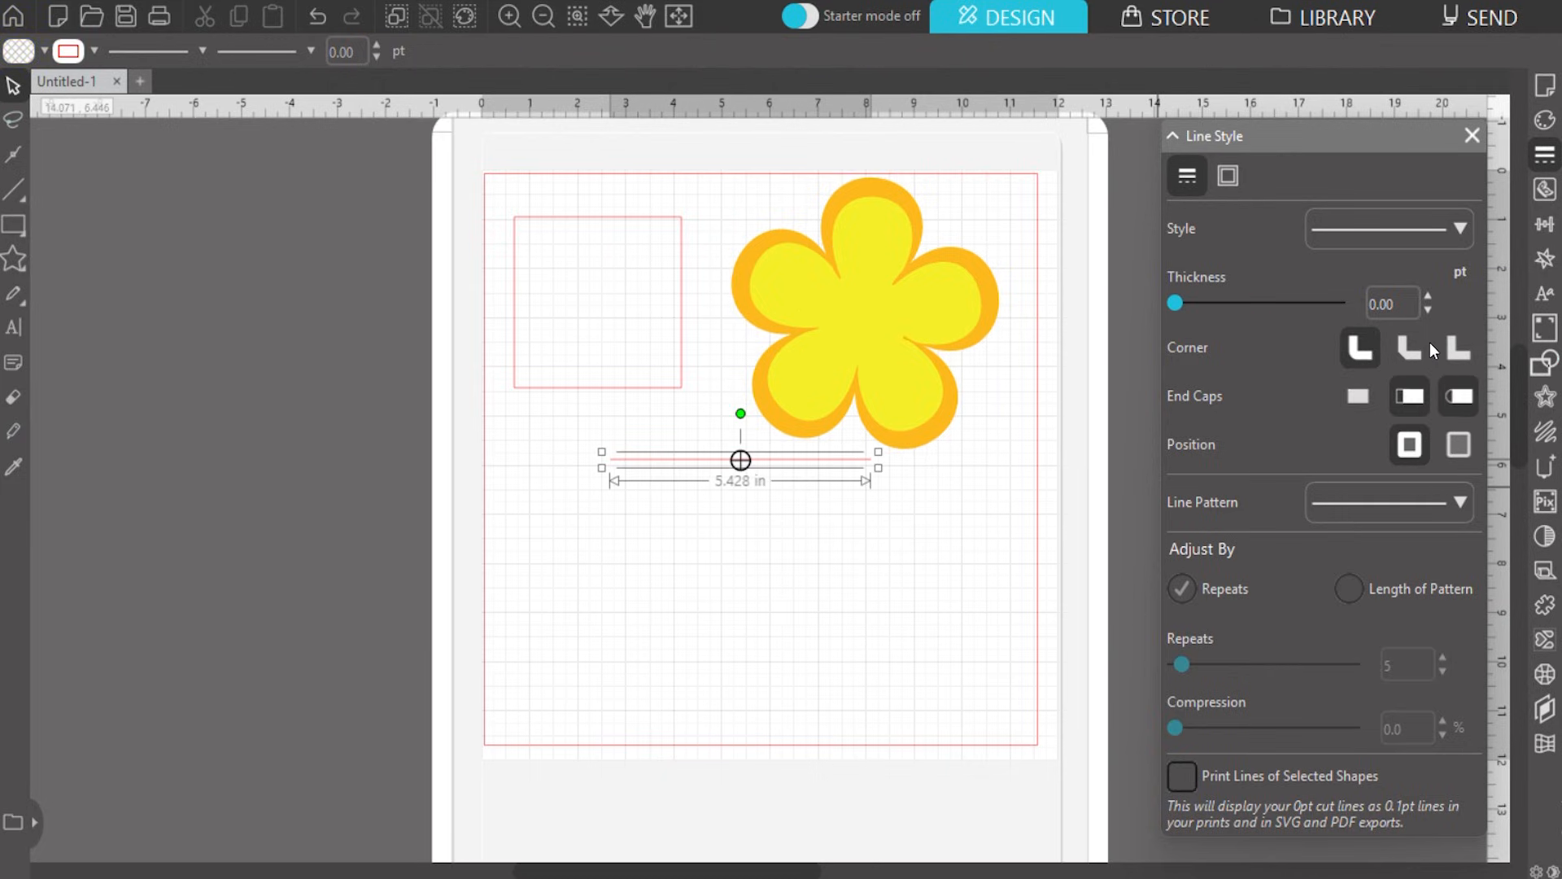
pyautogui.click(1427, 296)
pyautogui.moveTo(1426, 296); pyautogui.dragTo(1426, 297)
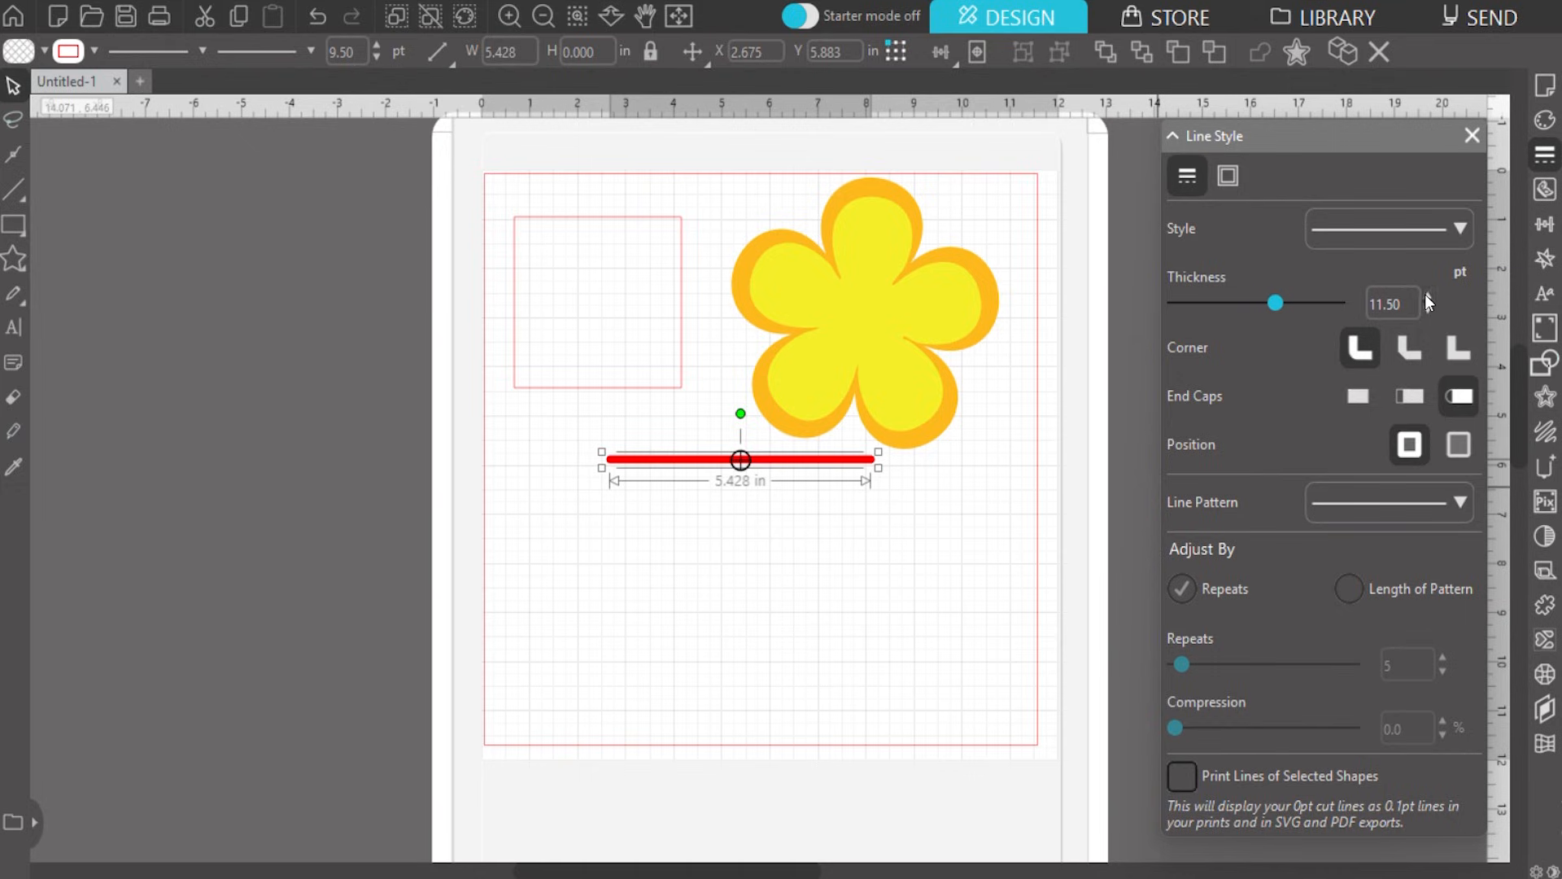
# Apply the wavy double-bulge line pattern to the red line and set its compression to 52%
pyautogui.click(1359, 511)
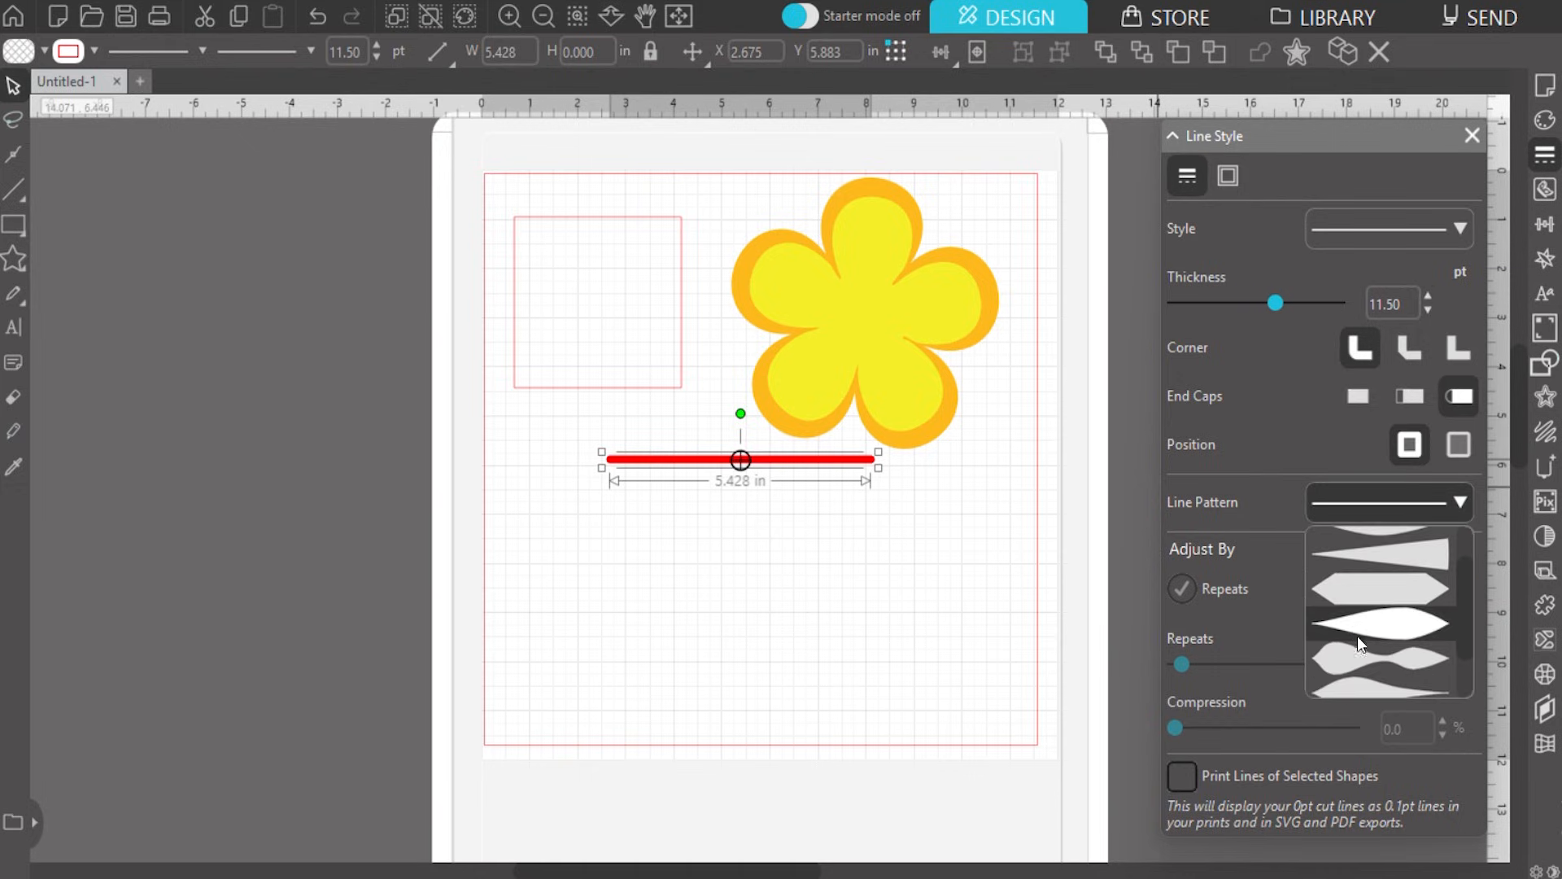
pyautogui.click(1335, 654)
pyautogui.moveTo(1174, 729); pyautogui.dragTo(1269, 703)
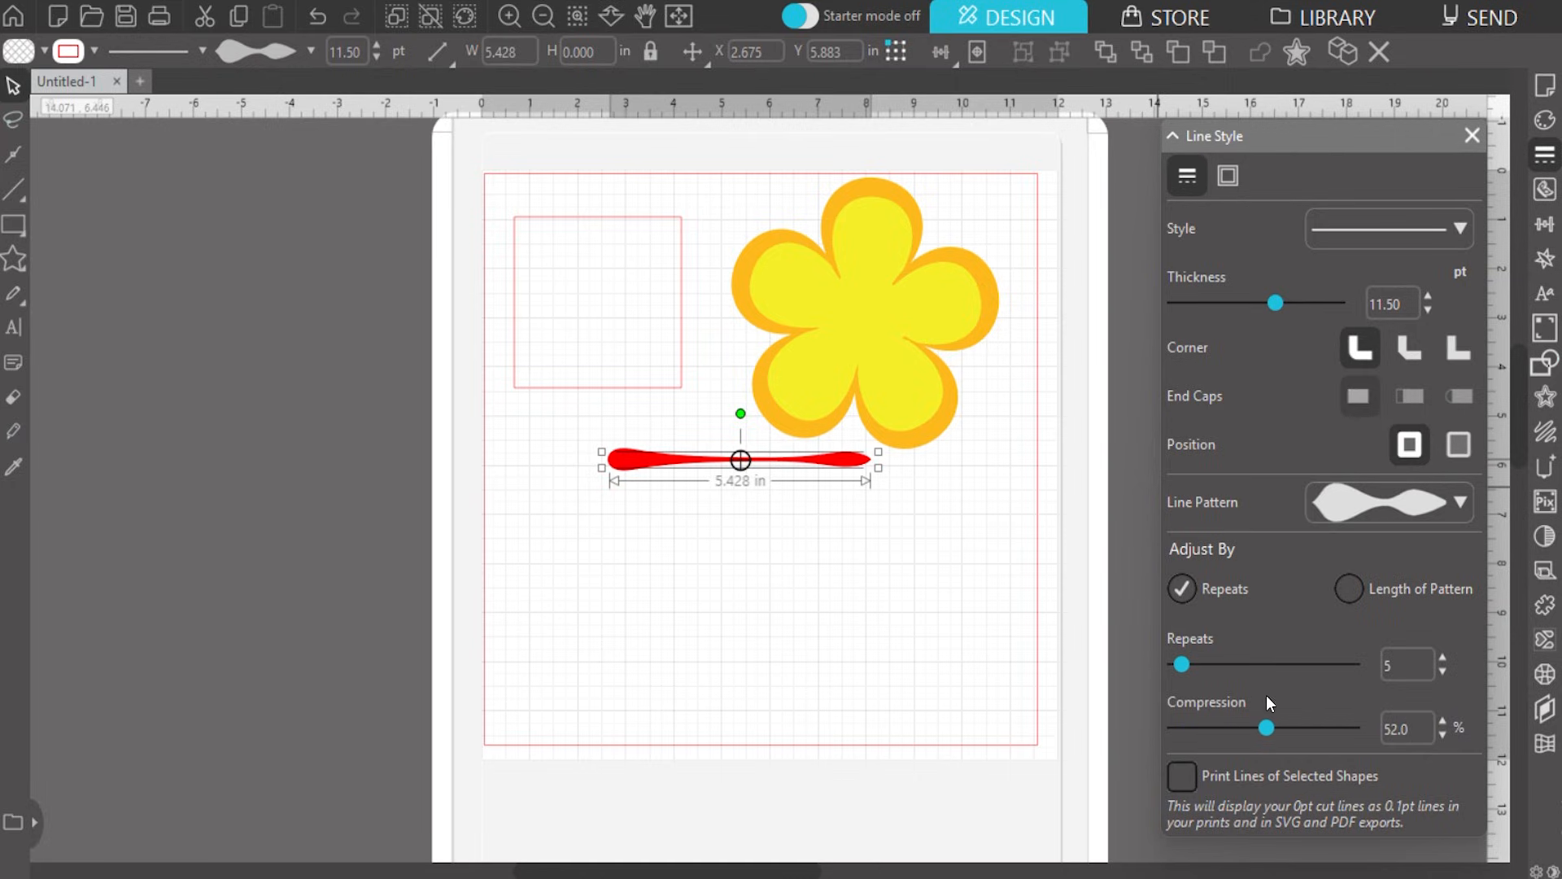
pyautogui.click(1132, 539)
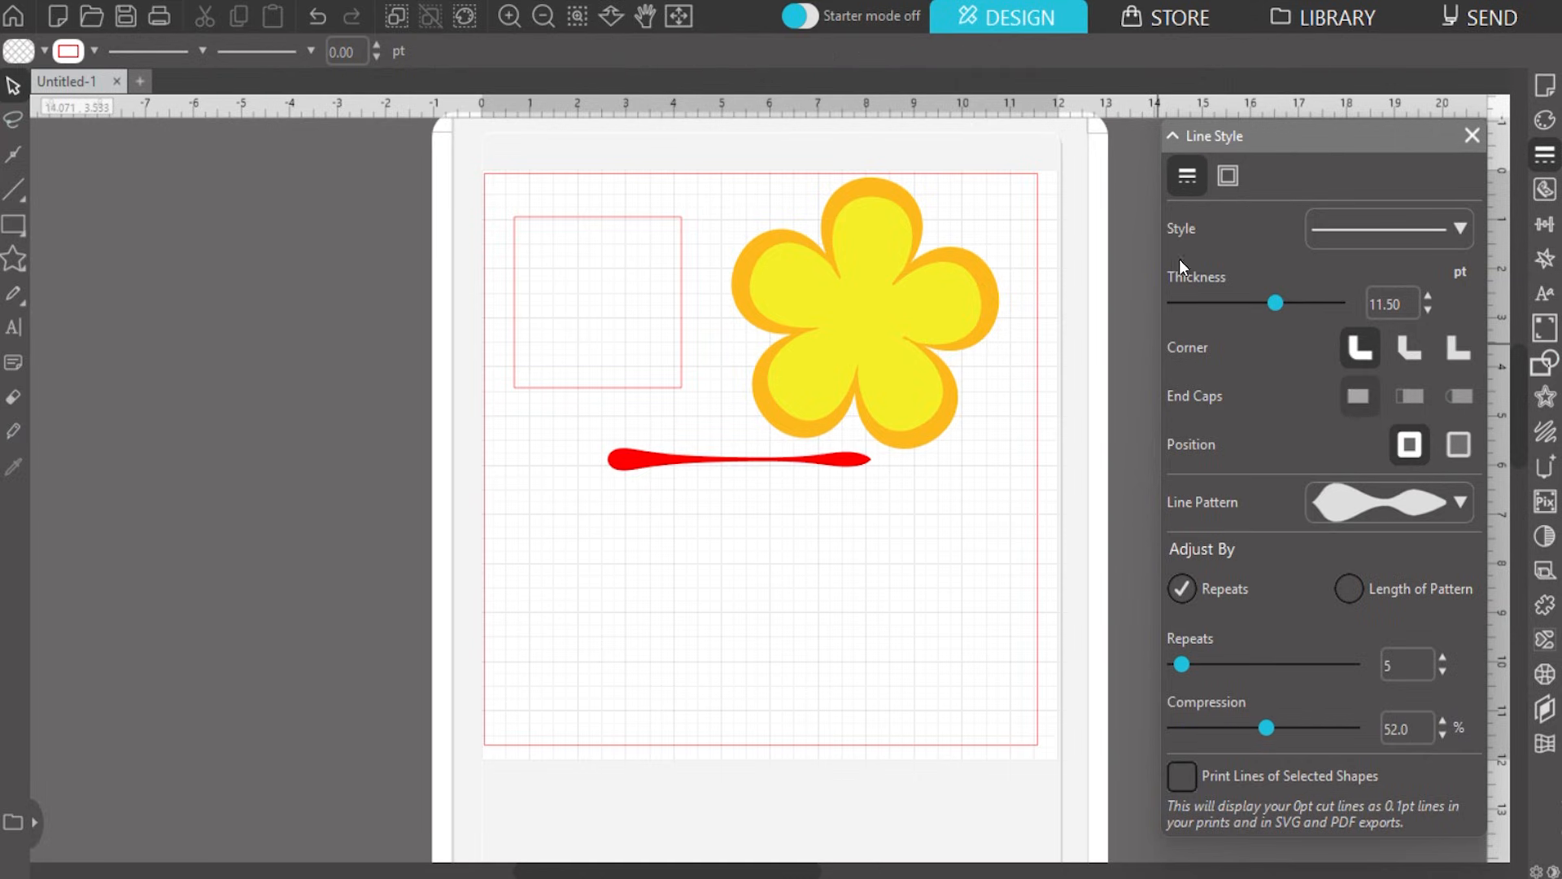
# Examine the line color options for the flower's outline, including the available color code formats
pyautogui.click(1234, 177)
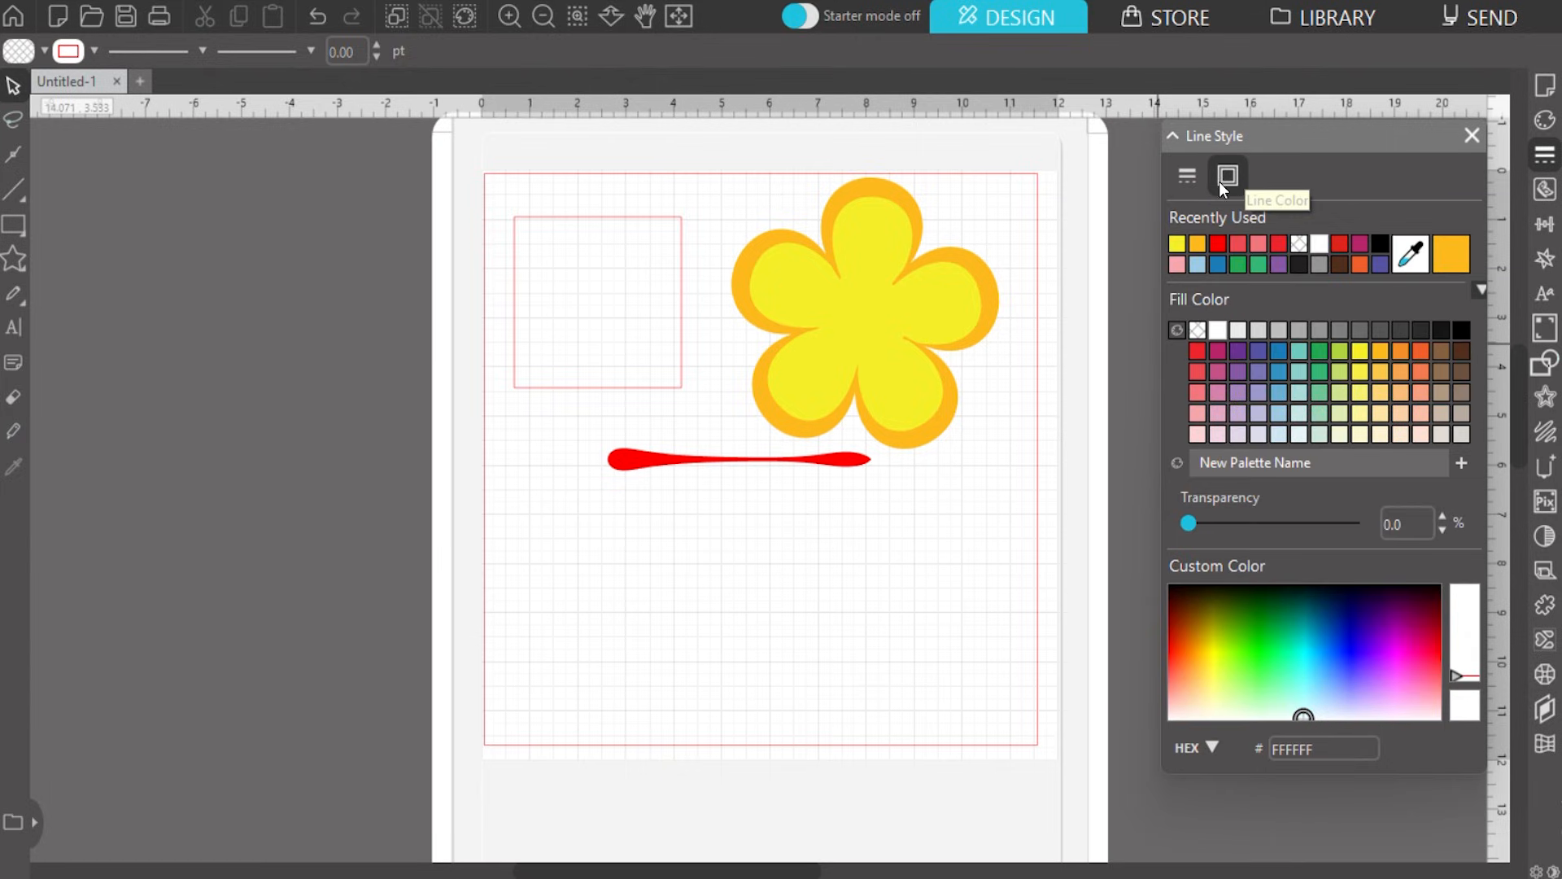
pyautogui.click(859, 316)
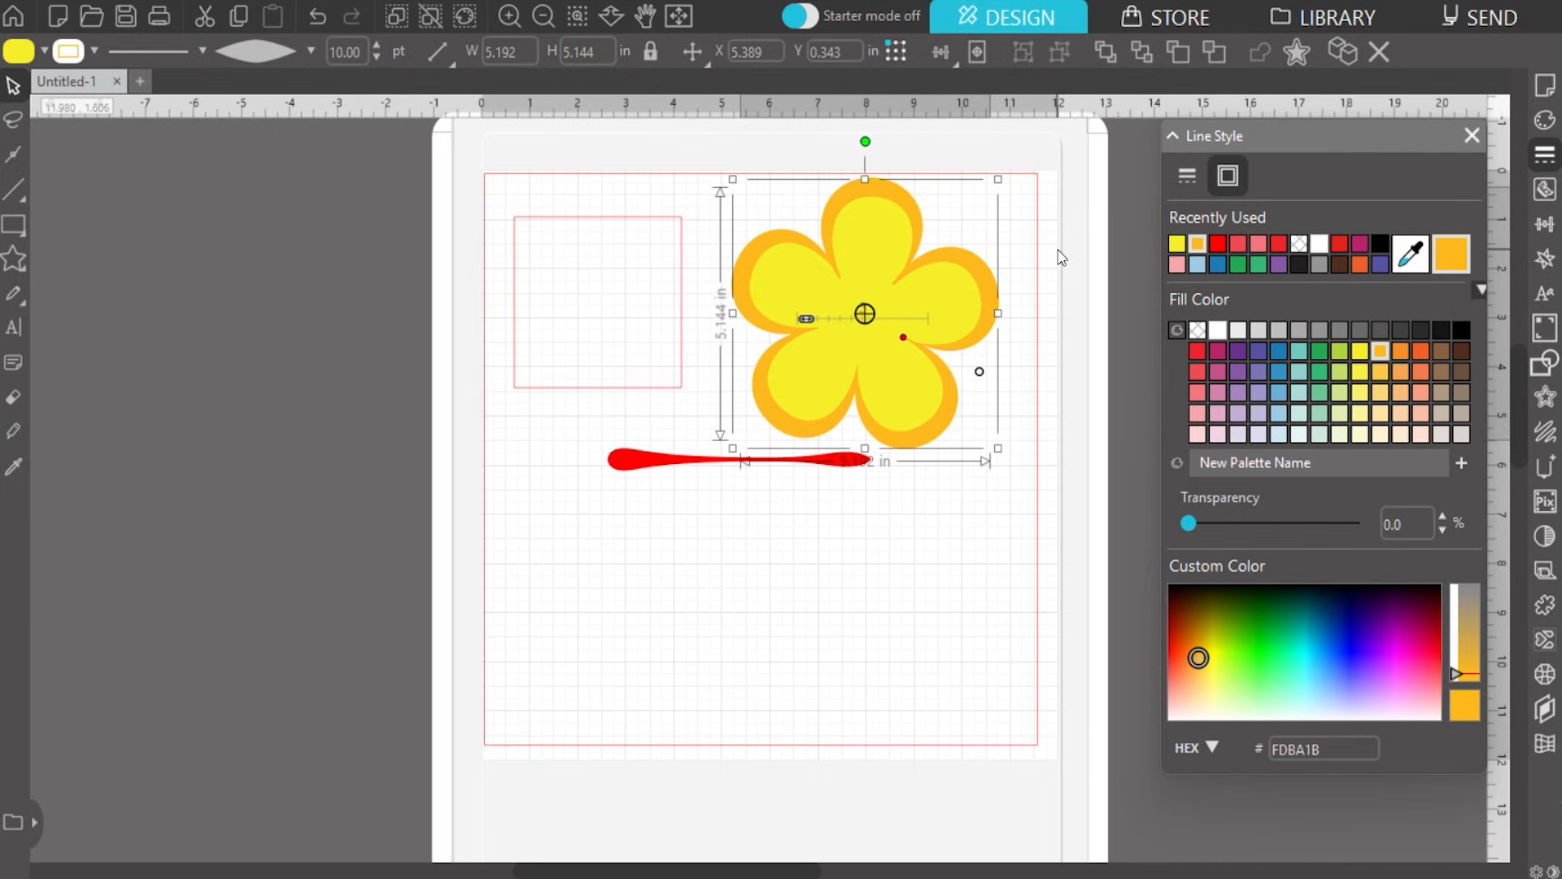
pyautogui.click(1210, 748)
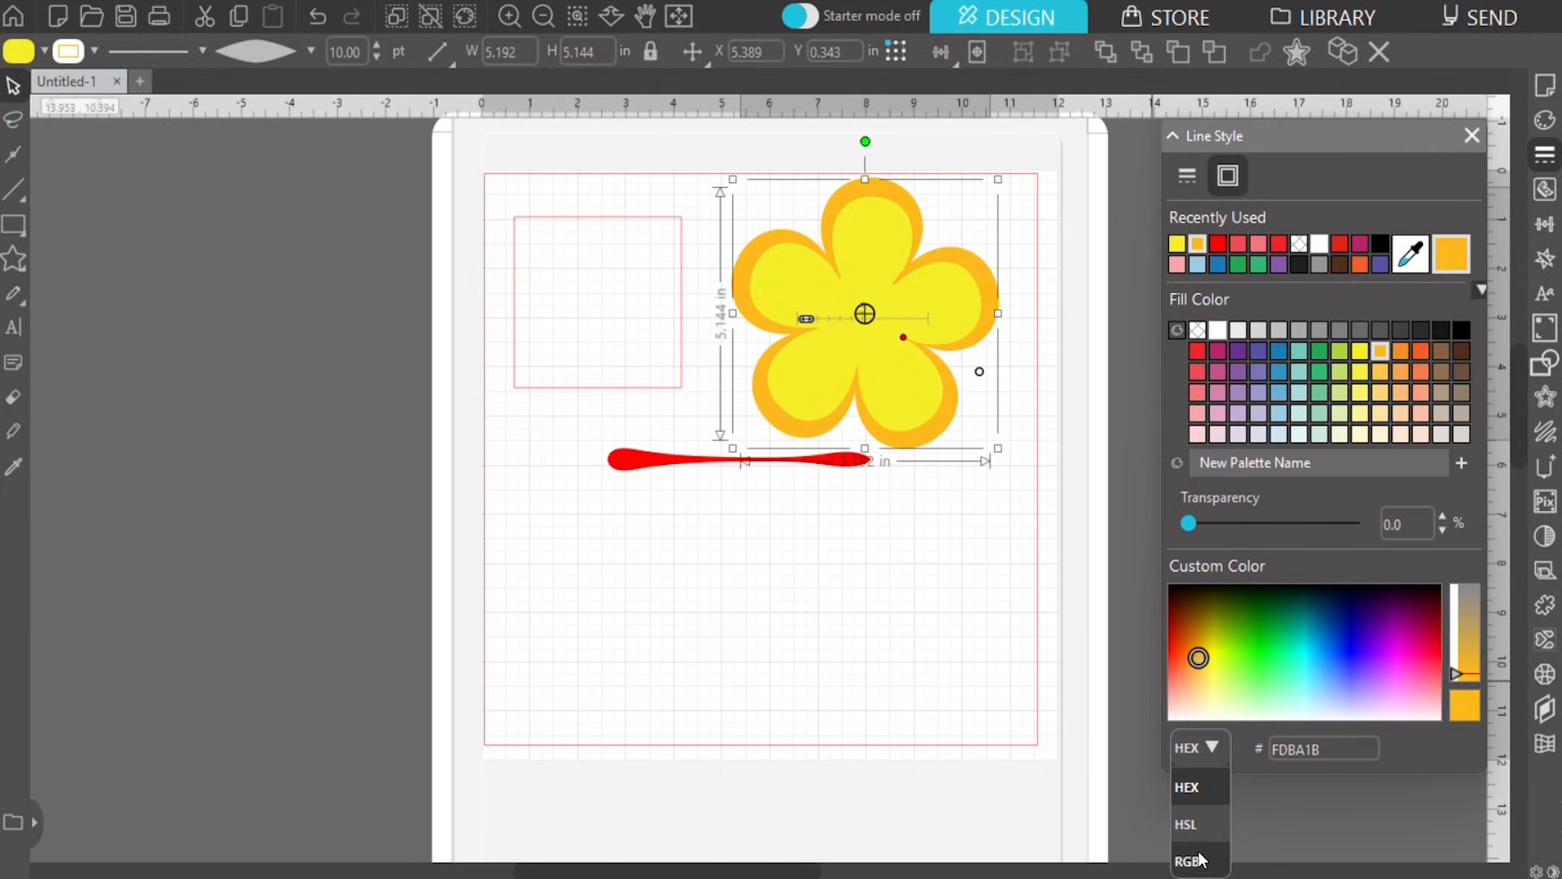
pyautogui.click(1213, 734)
# Try a 57% transparency on the flower's outline color, and set it back to 0%
pyautogui.moveTo(1189, 523); pyautogui.dragTo(1280, 529)
pyautogui.click(1102, 515)
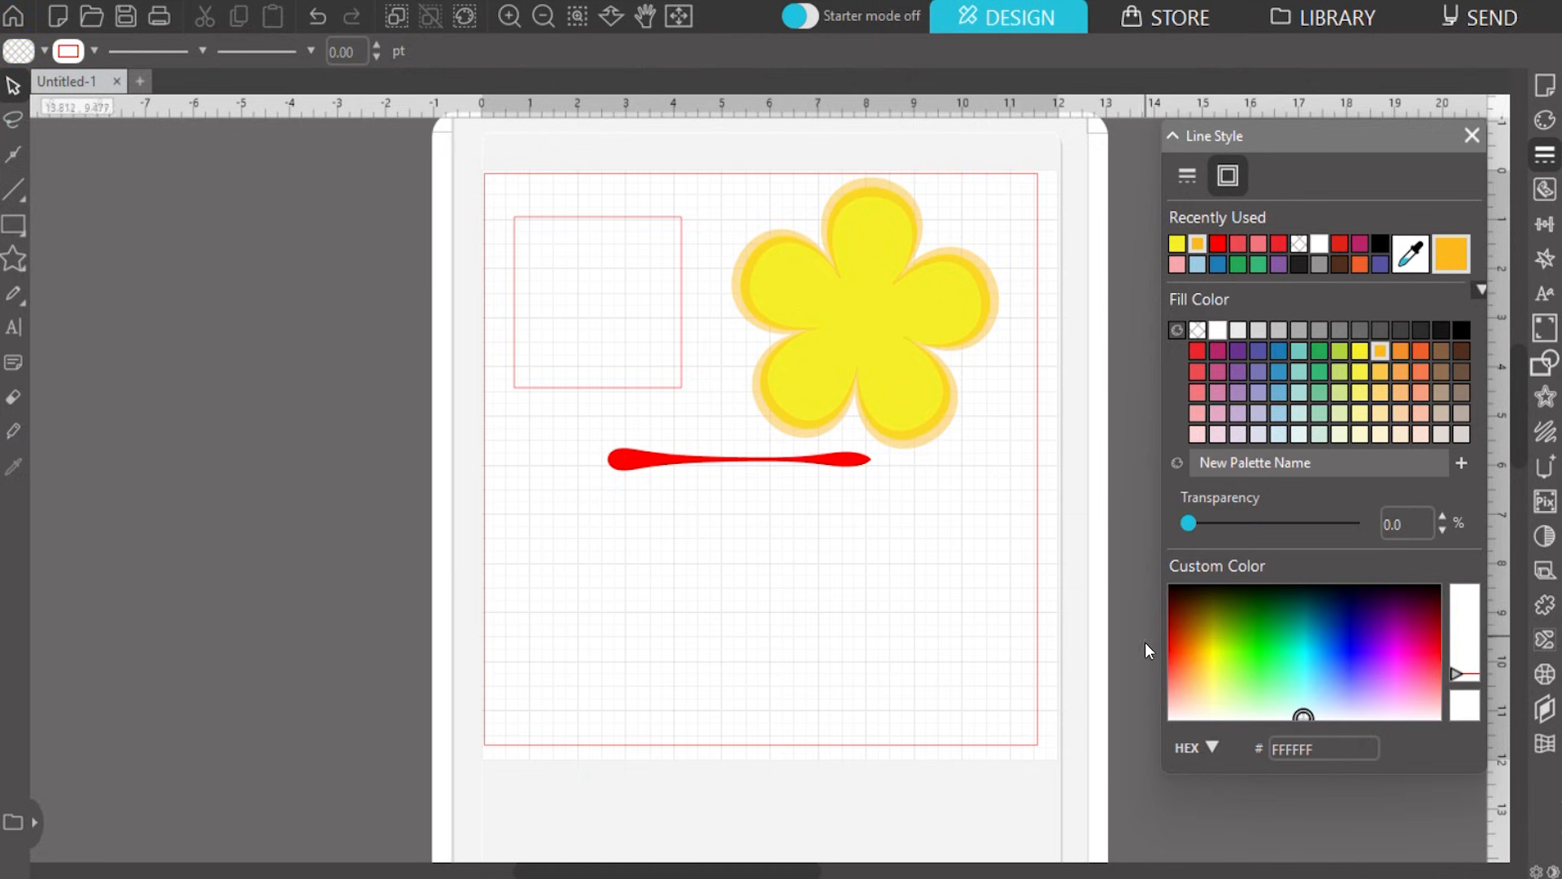
pyautogui.click(889, 338)
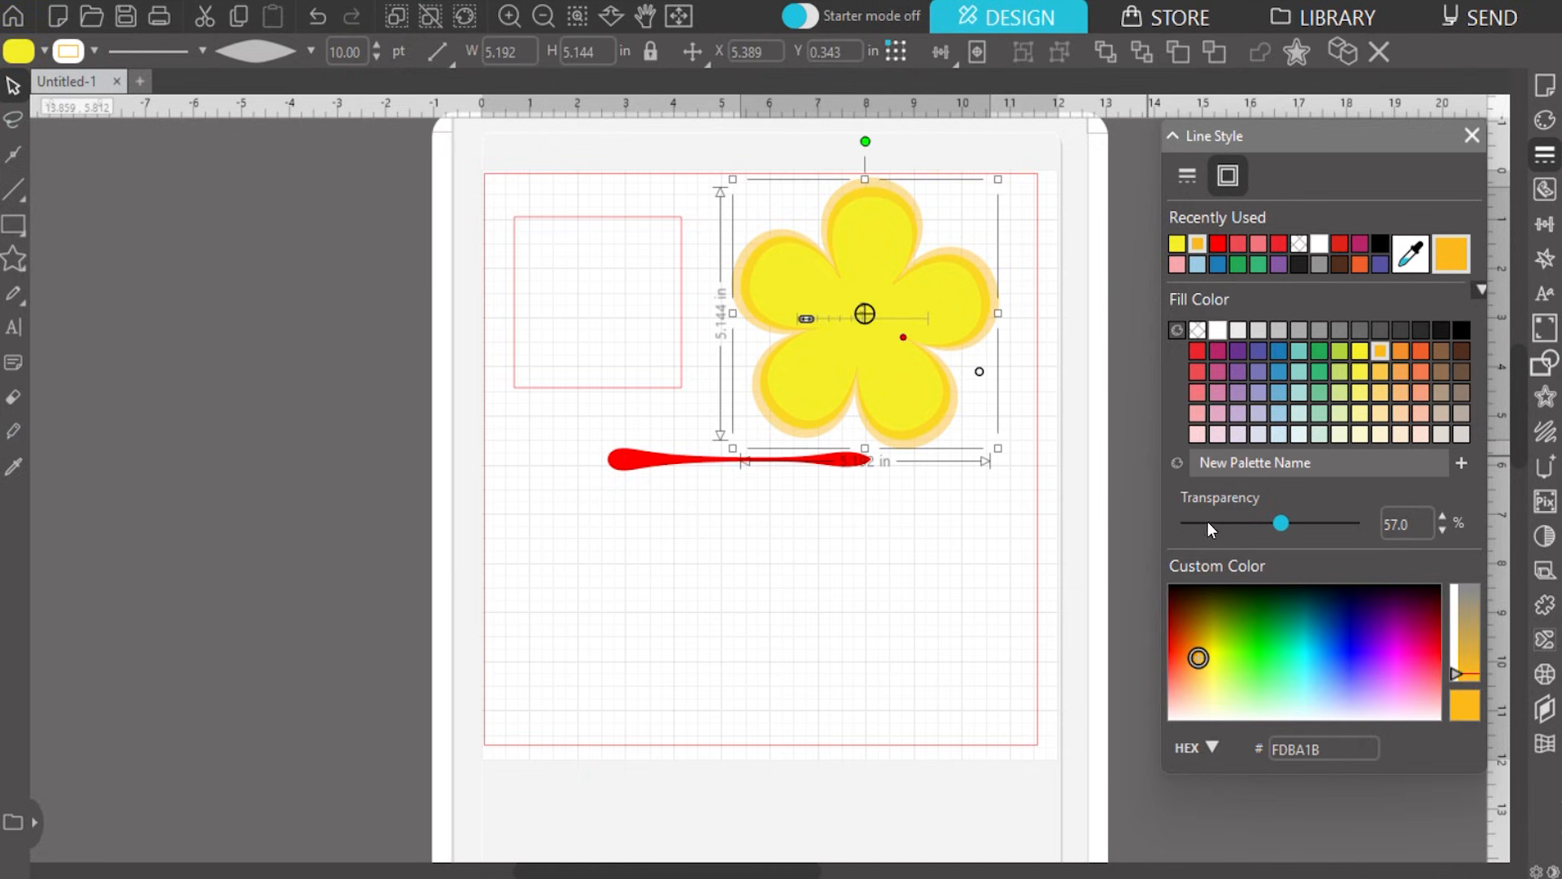
pyautogui.moveTo(1280, 525); pyautogui.dragTo(1167, 527)
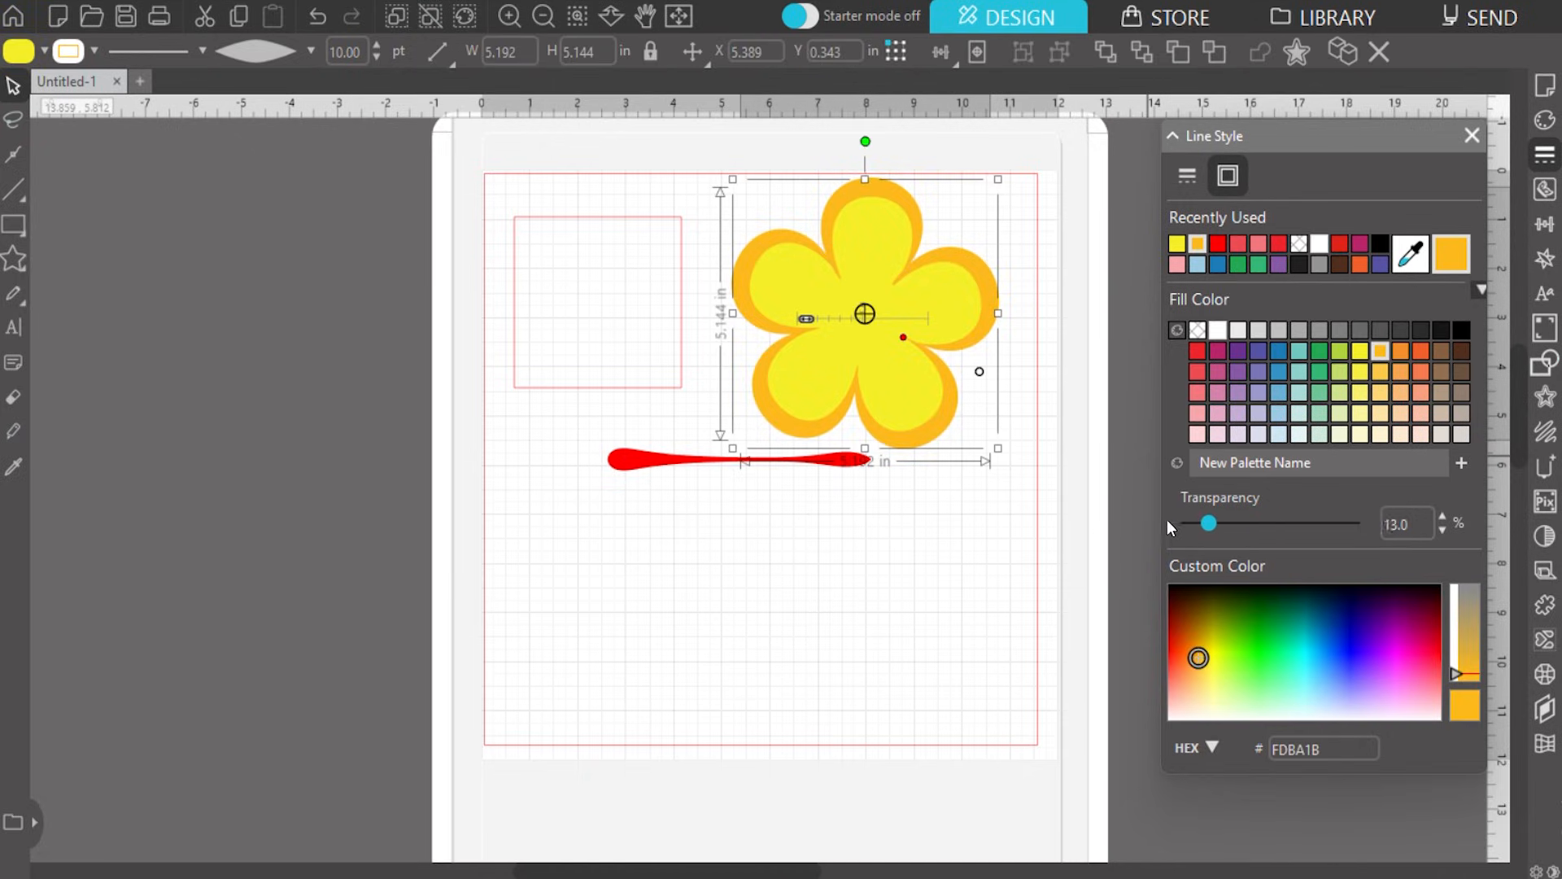
pyautogui.click(1124, 423)
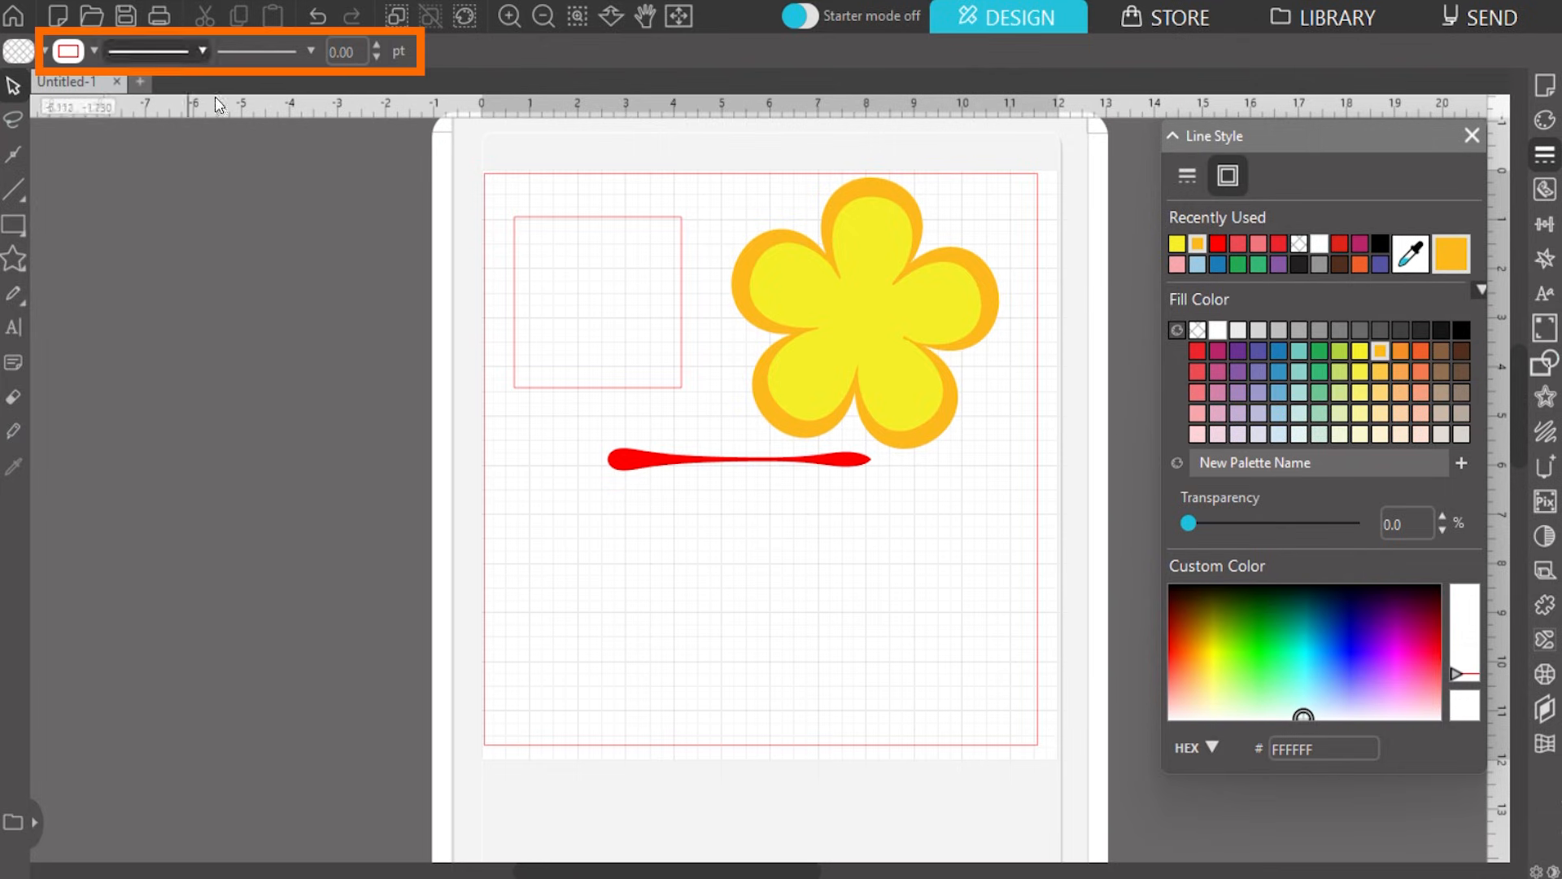
# Examine the quick-access choices of line color, line style and line pattern for the flower
pyautogui.click(794, 298)
pyautogui.click(94, 52)
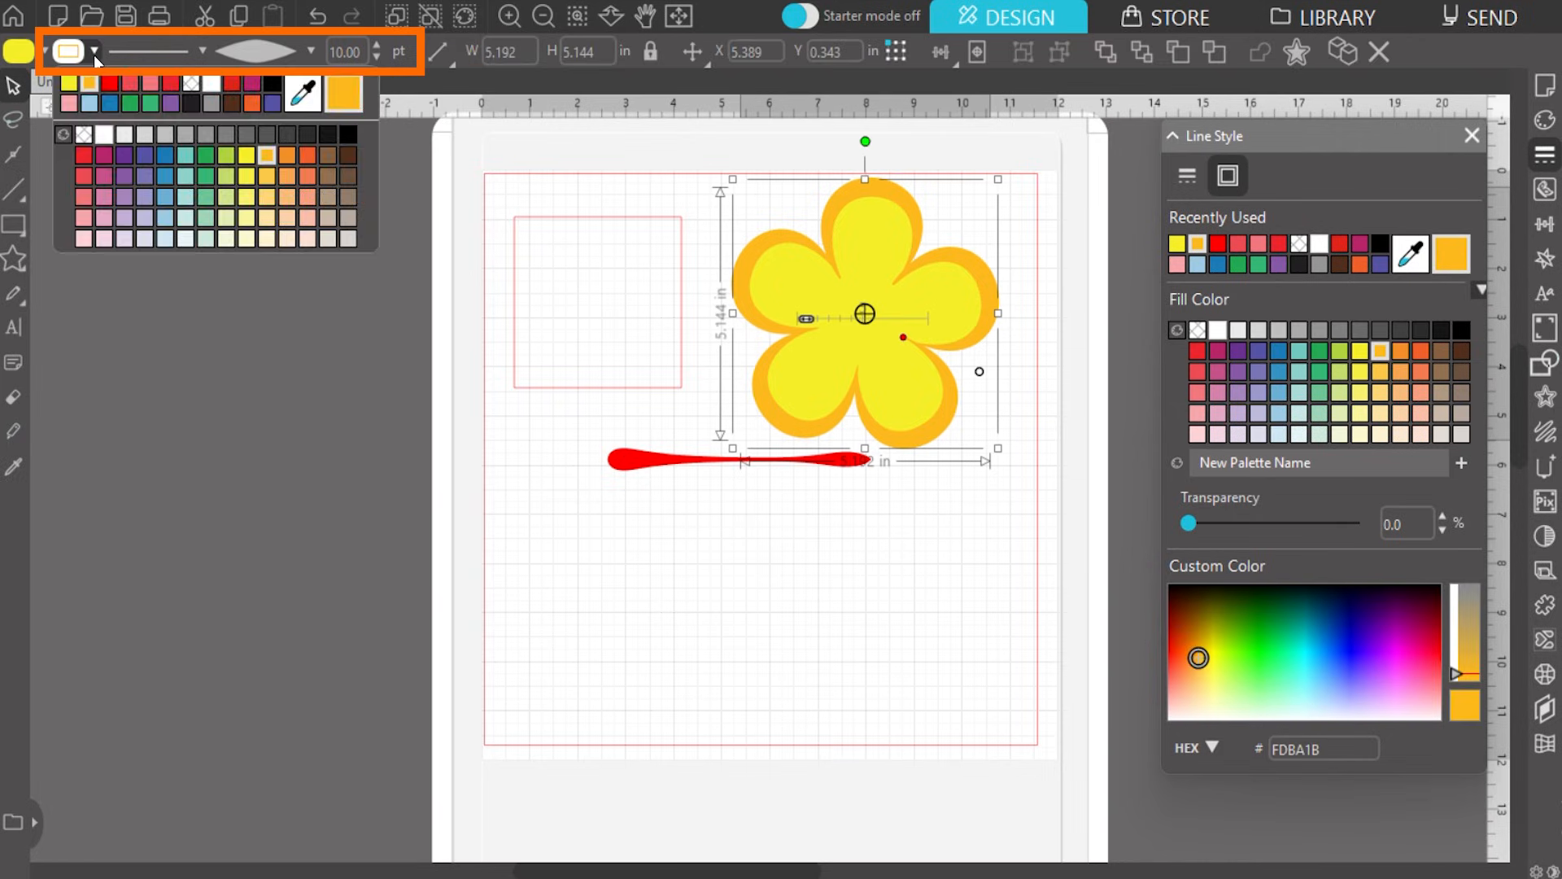
pyautogui.click(201, 52)
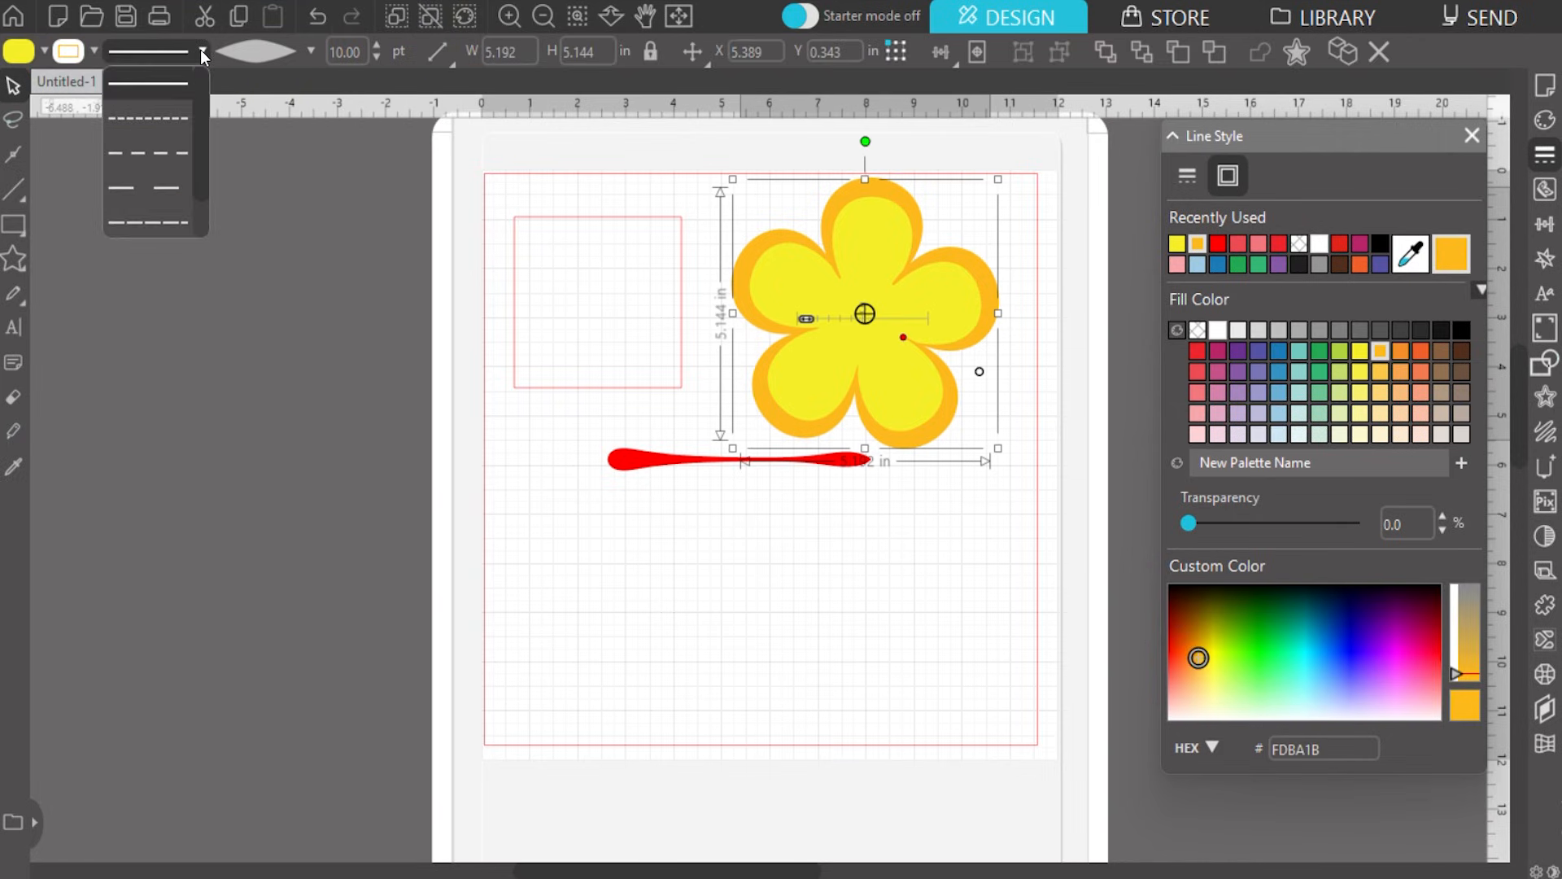
pyautogui.click(200, 51)
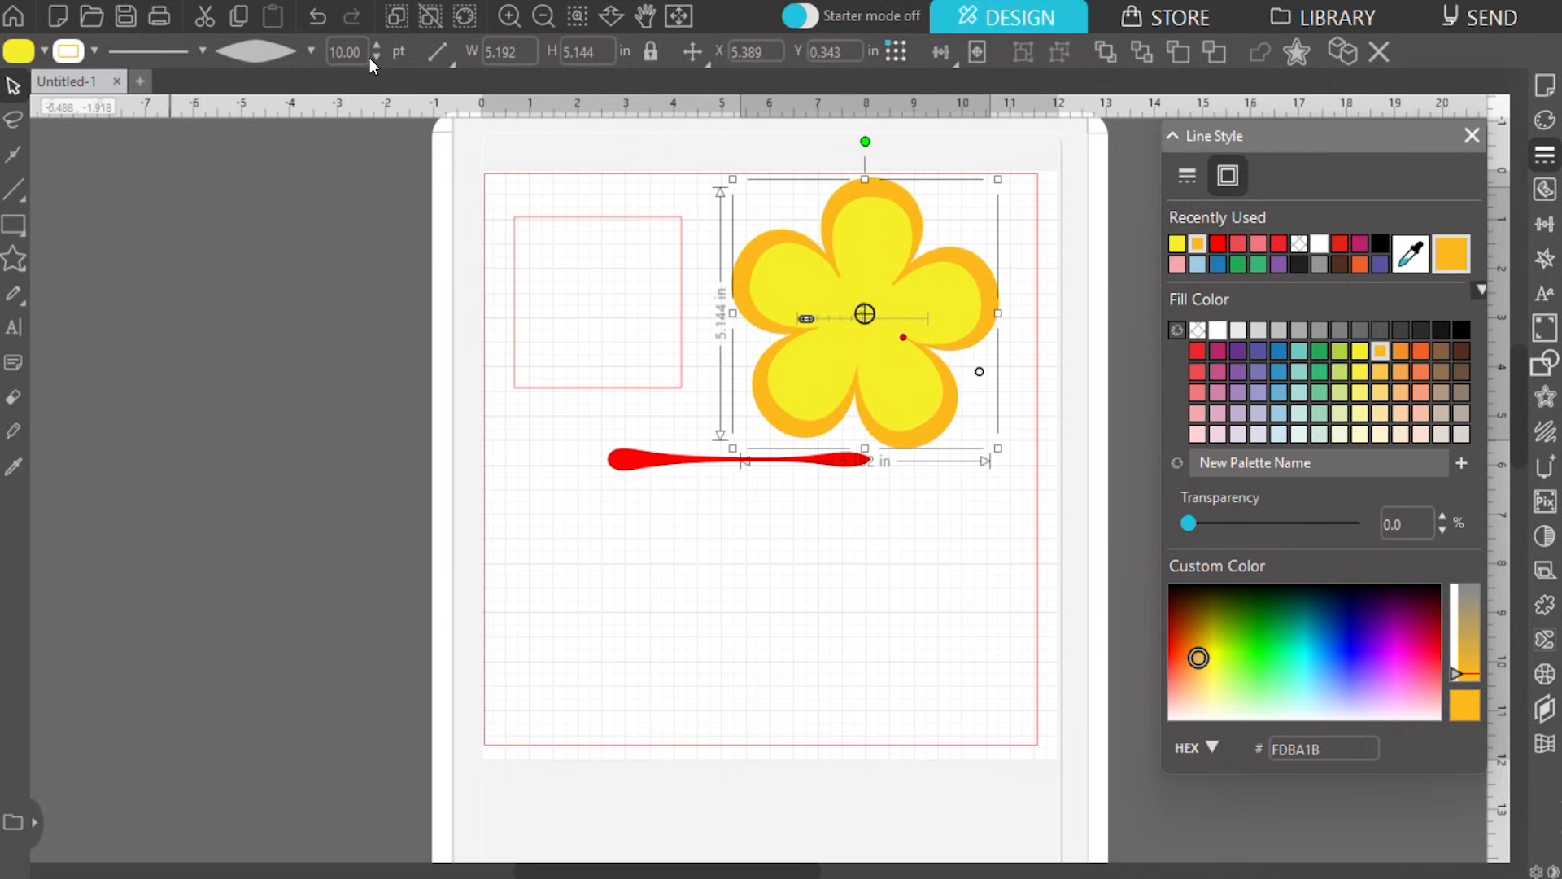
pyautogui.click(311, 53)
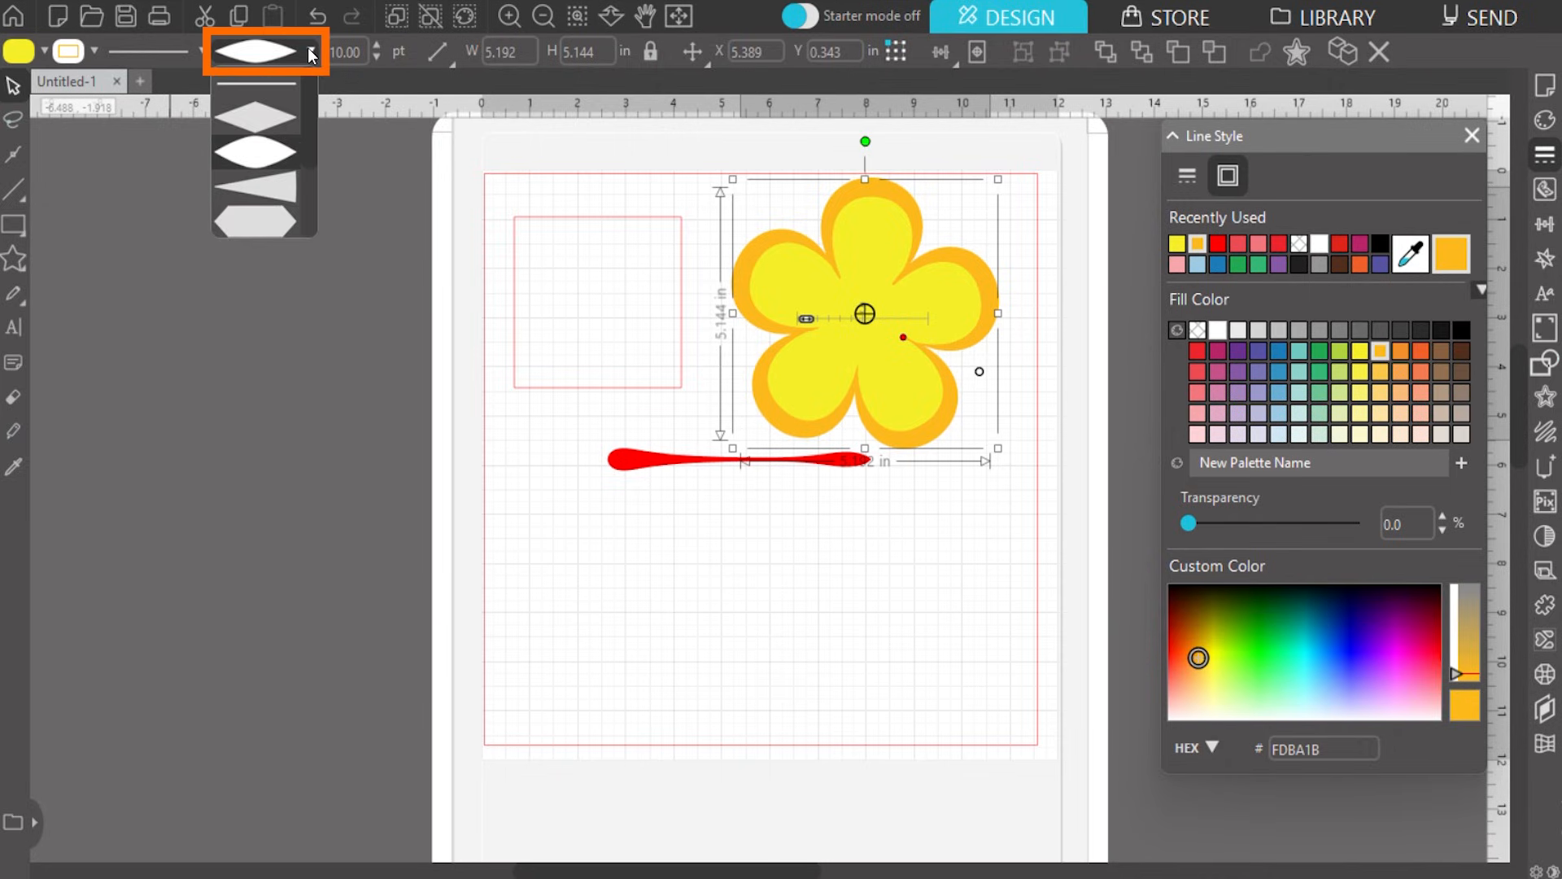
pyautogui.click(310, 53)
pyautogui.click(357, 231)
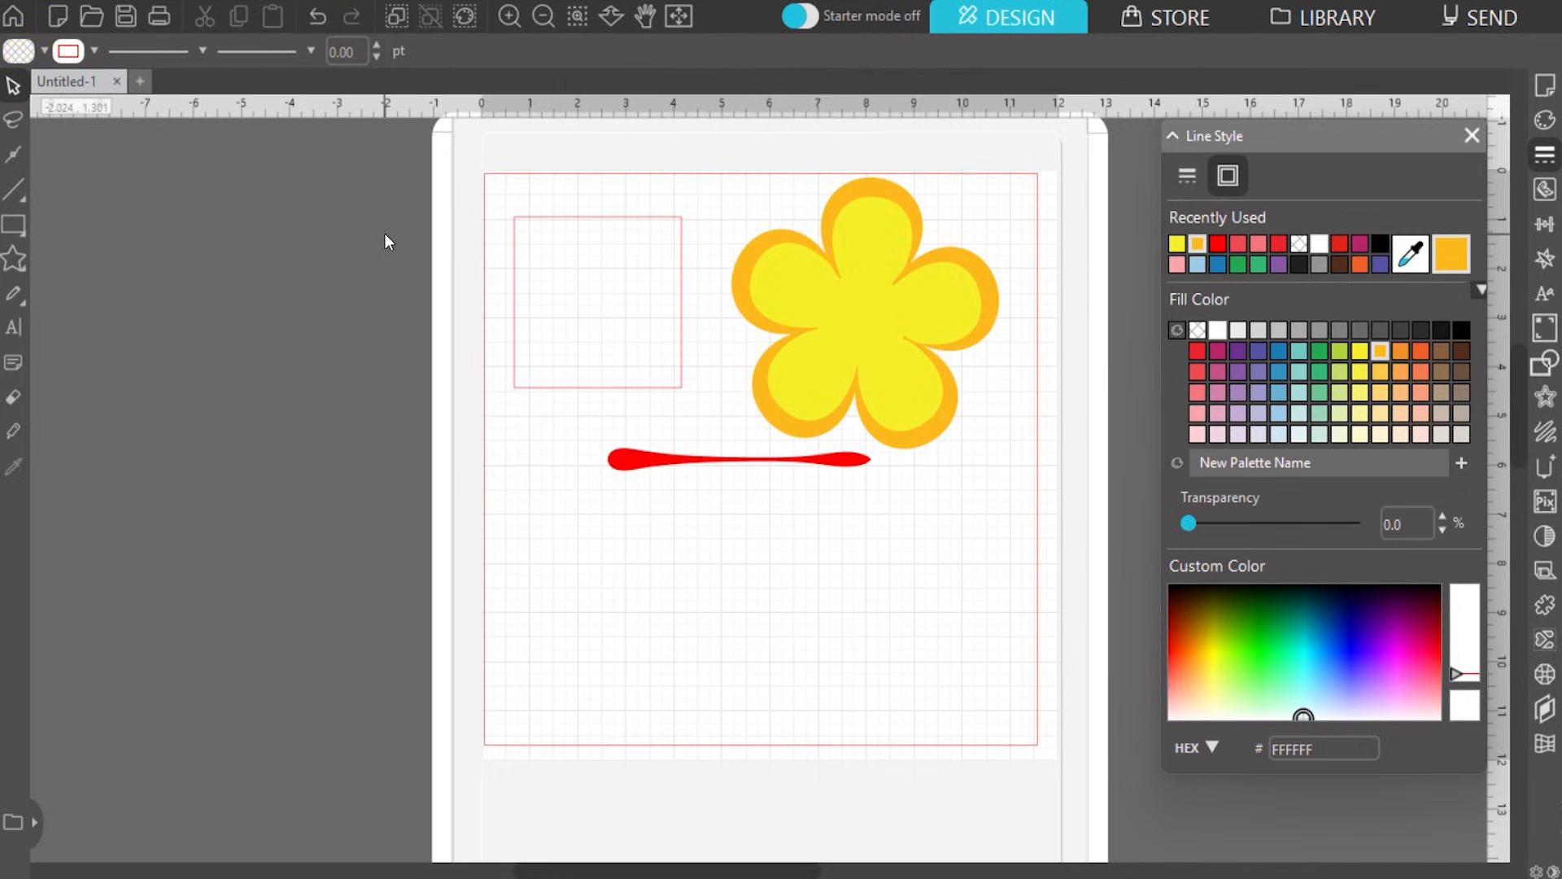
# Go to the Send page and assign Tool 1 to cut the square, flower and line along the outline of the selection
pyautogui.click(895, 297)
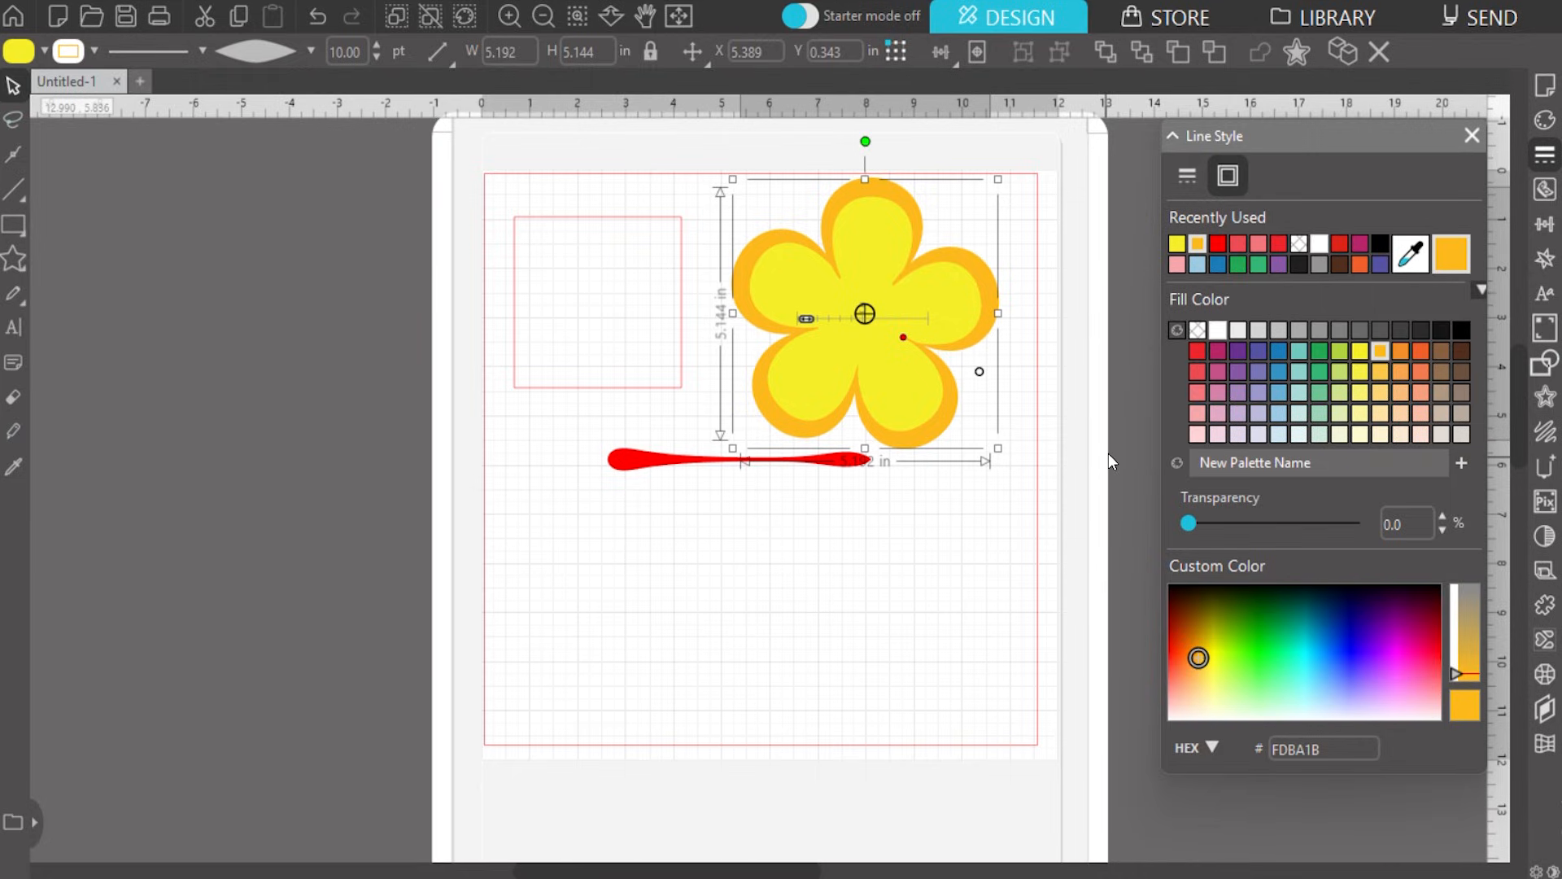
pyautogui.click(1473, 21)
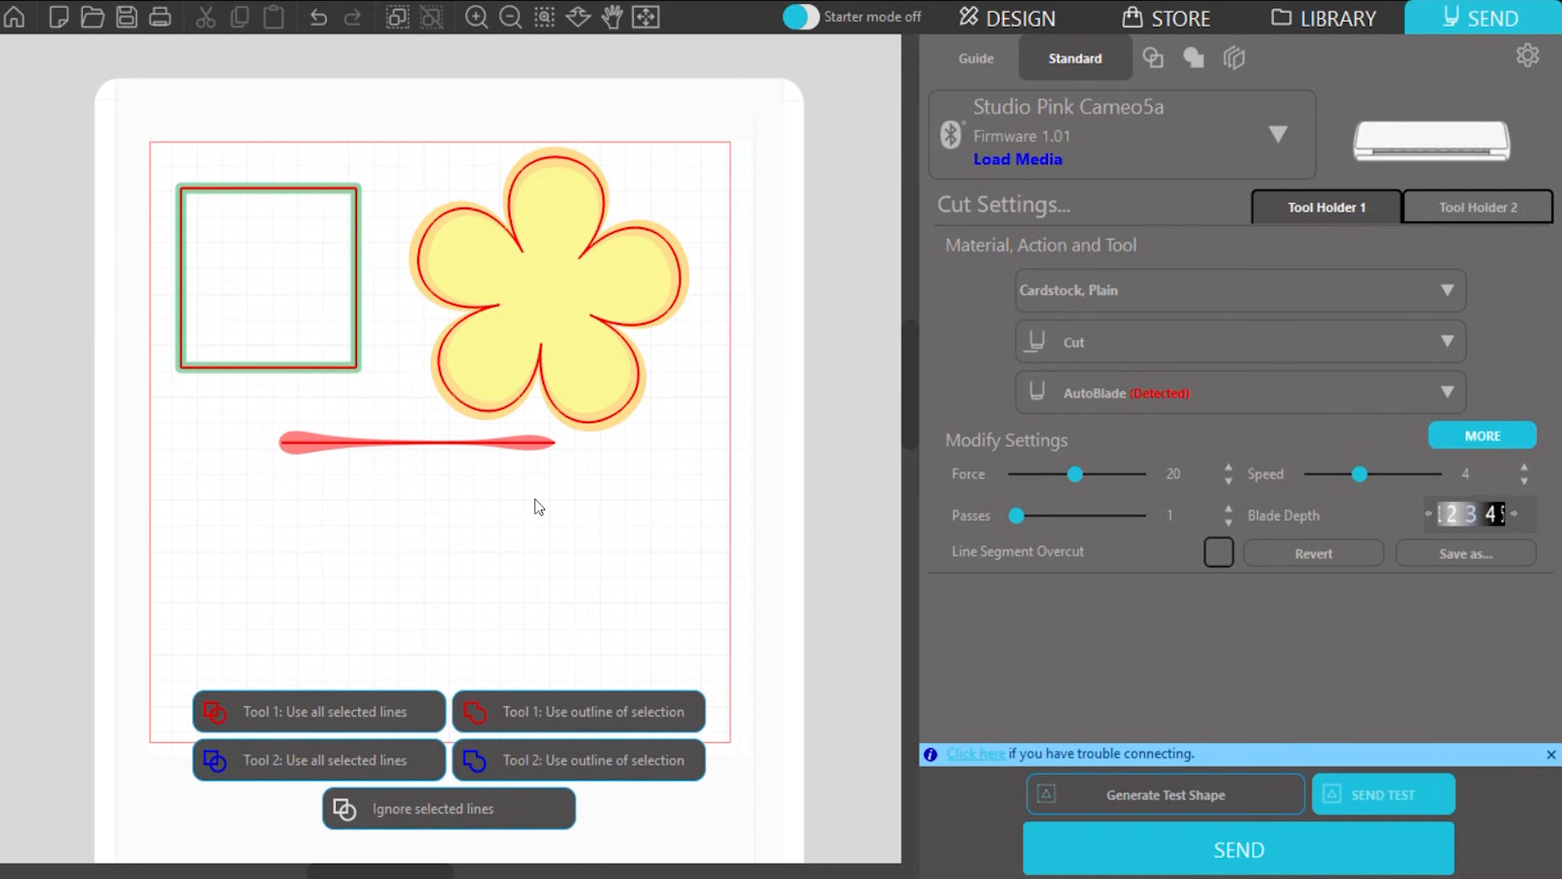
pyautogui.moveTo(502, 529); pyautogui.dragTo(300, 331)
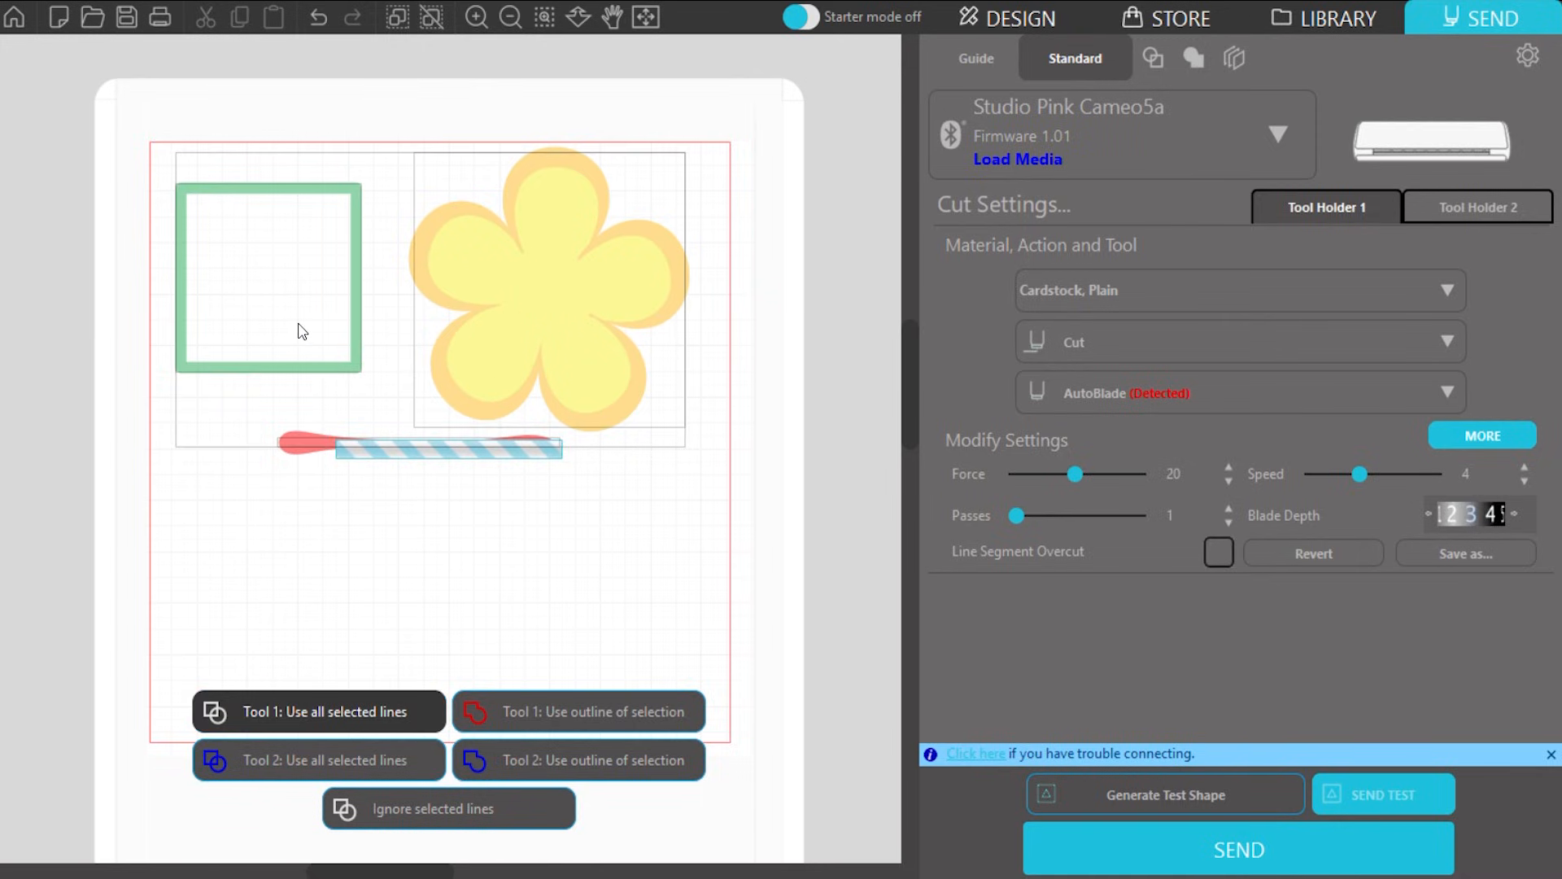
pyautogui.click(586, 719)
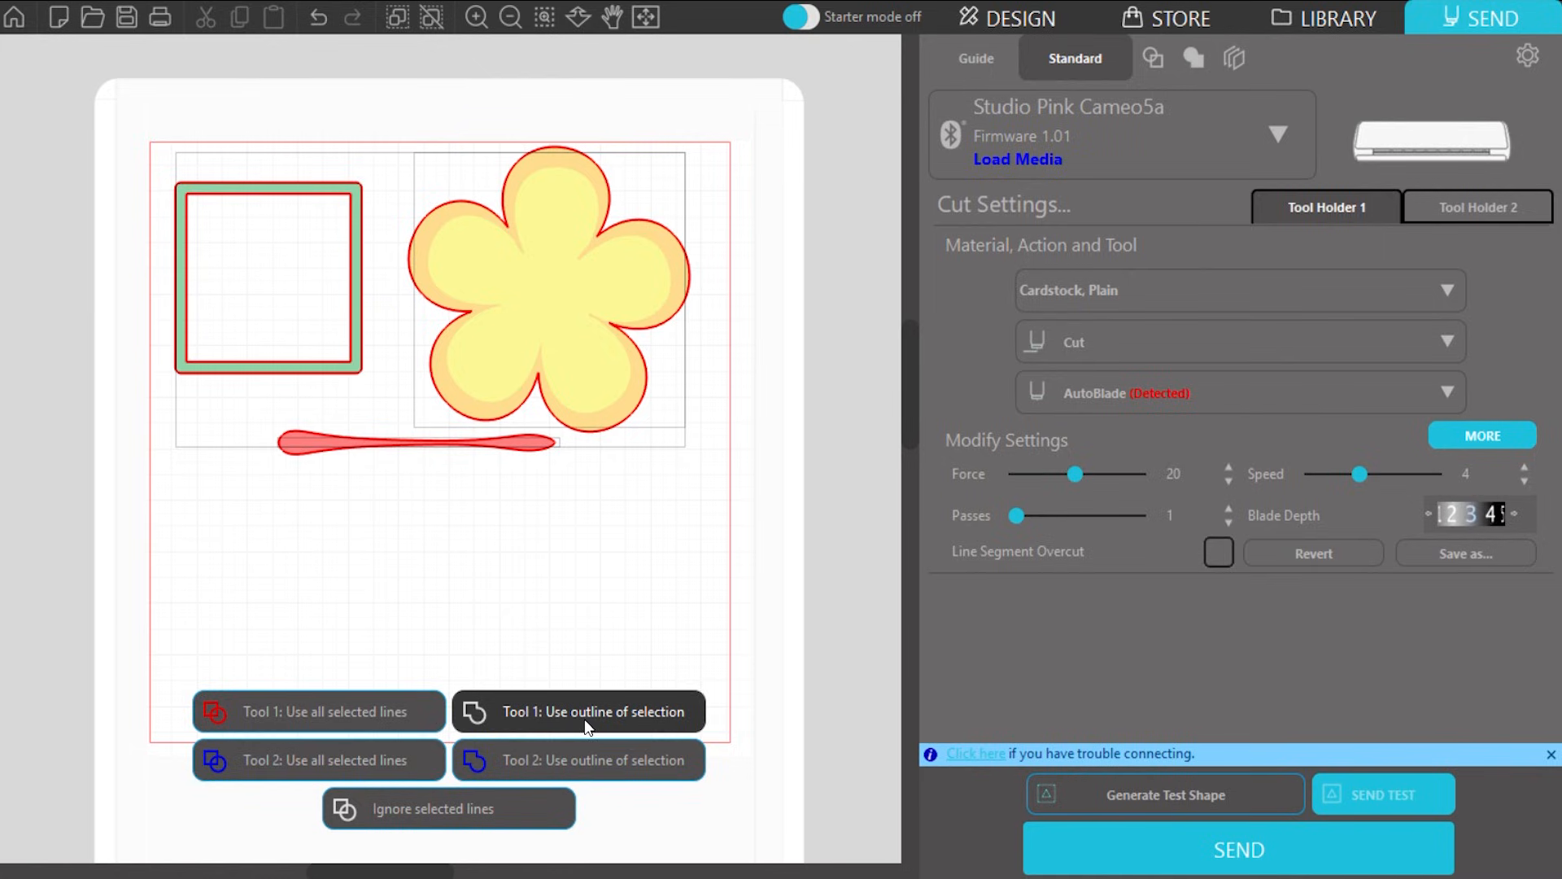
pyautogui.click(556, 629)
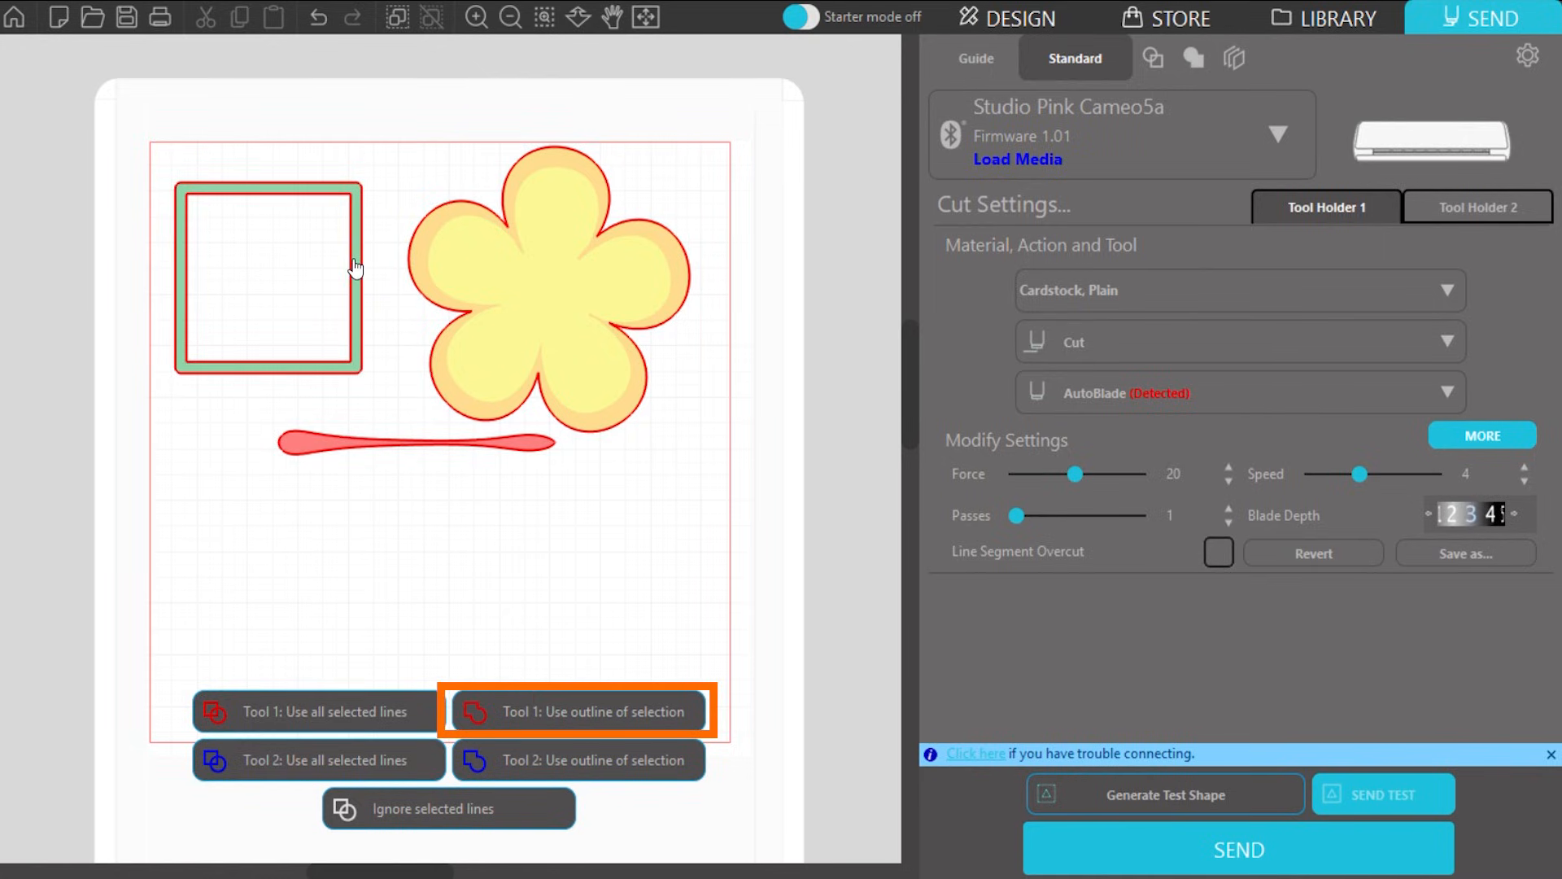